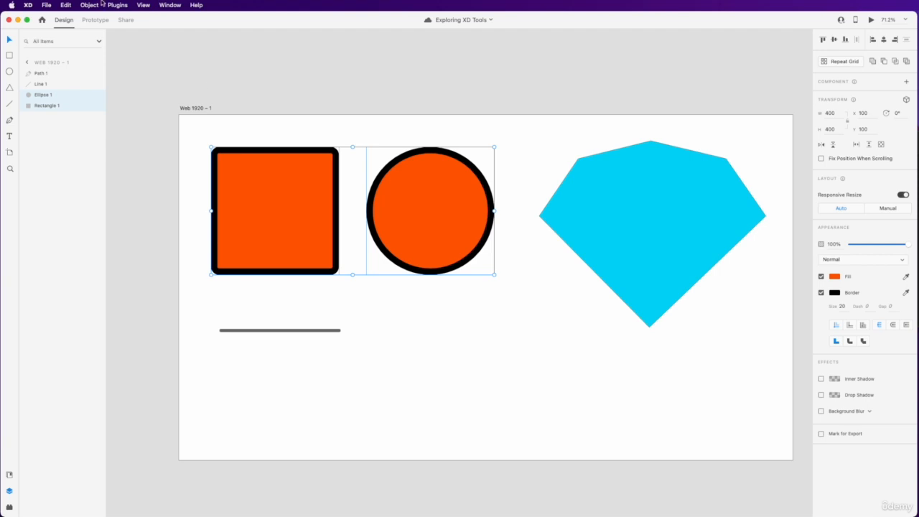
- Move the circle horizontally to X 301 so that it overlaps the right half of the square
{"action": "left_click", "coordinate": [89, 5]}
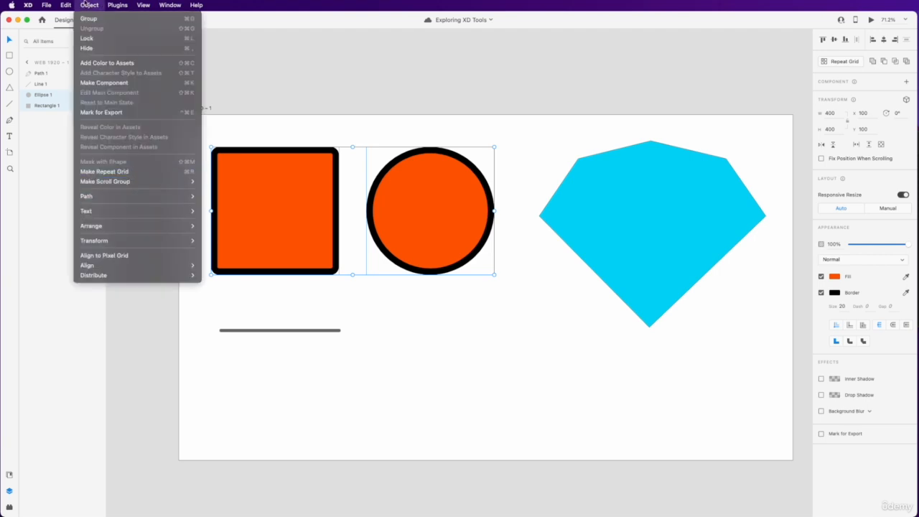
{"action": "mouse_move", "coordinate": [120, 197]}
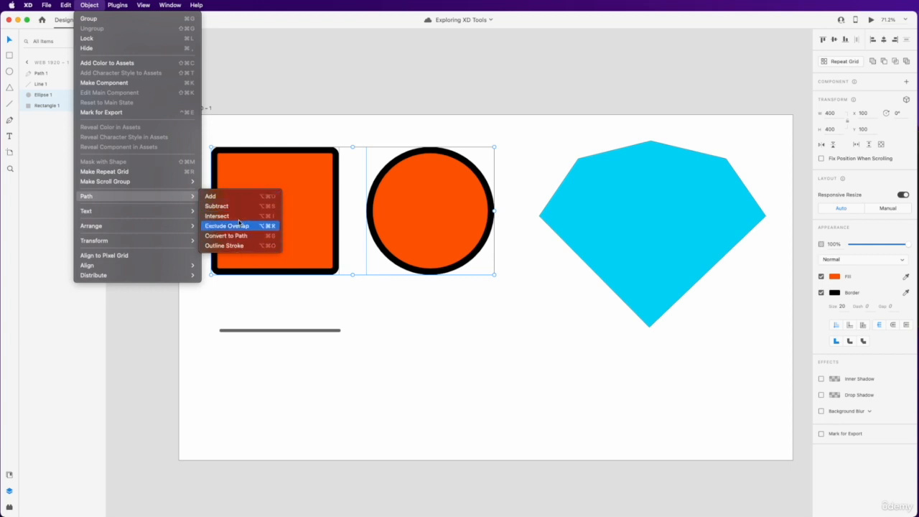
{"action": "left_click", "coordinate": [383, 315]}
{"action": "left_click", "coordinate": [420, 227]}
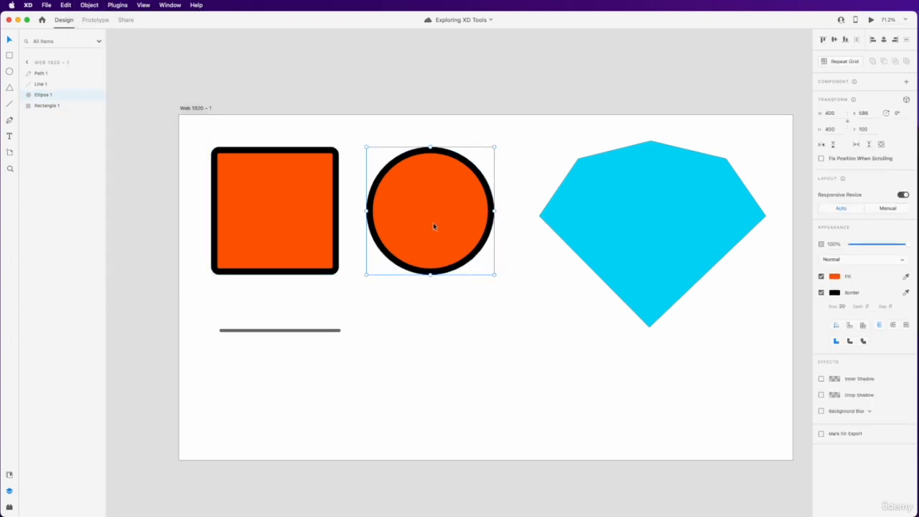
{"action": "left_click_drag", "start_coordinate": [433, 221], "coordinate": [342, 219]}
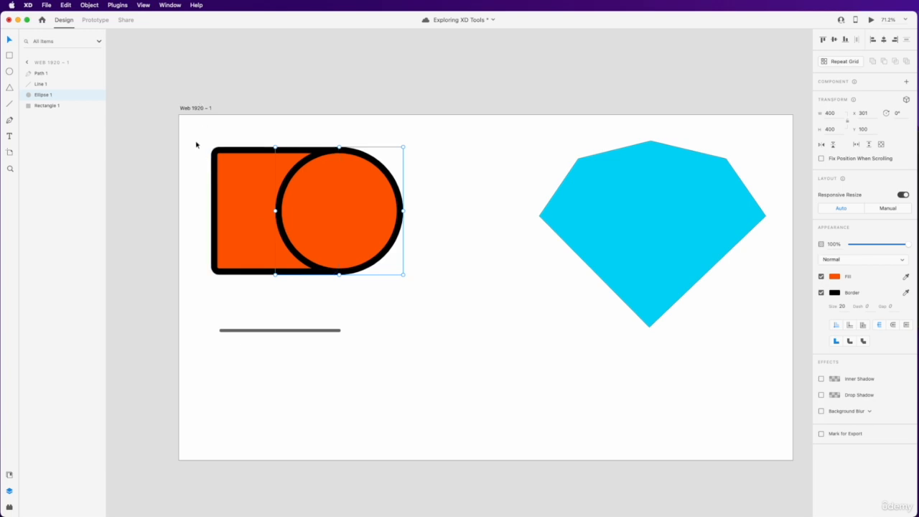
- Select both the ellipse and the rectangle and combine them with the Add path operation
{"action": "left_click_drag", "start_coordinate": [196, 144], "coordinate": [205, 189]}
{"action": "left_click", "coordinate": [439, 281]}
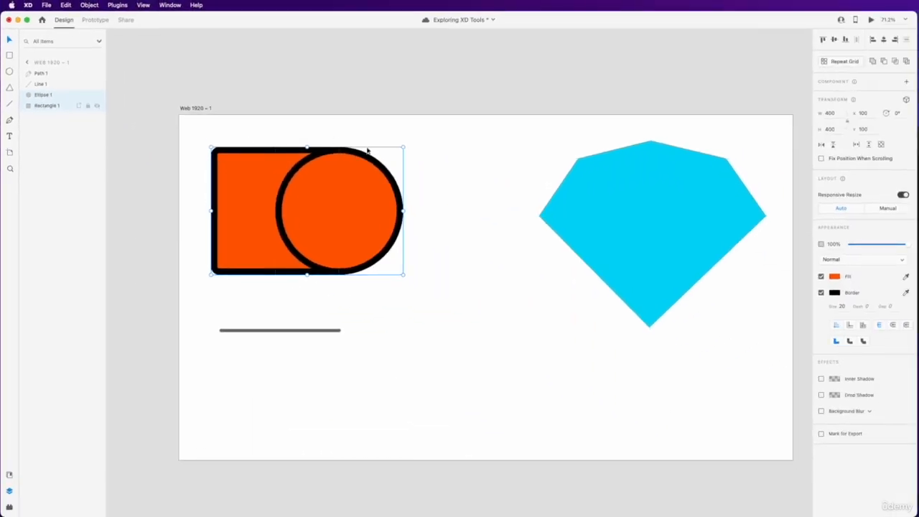
{"action": "left_click", "coordinate": [316, 142]}
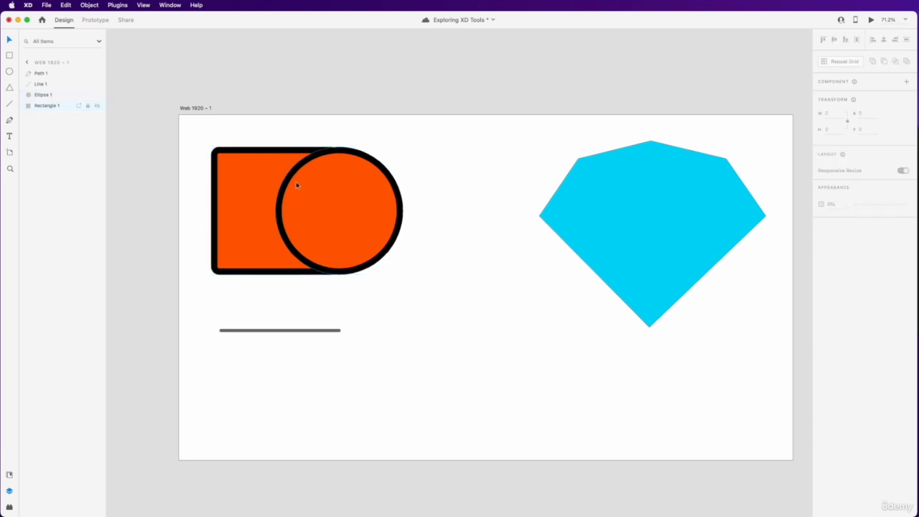
{"action": "left_click", "coordinate": [45, 96]}
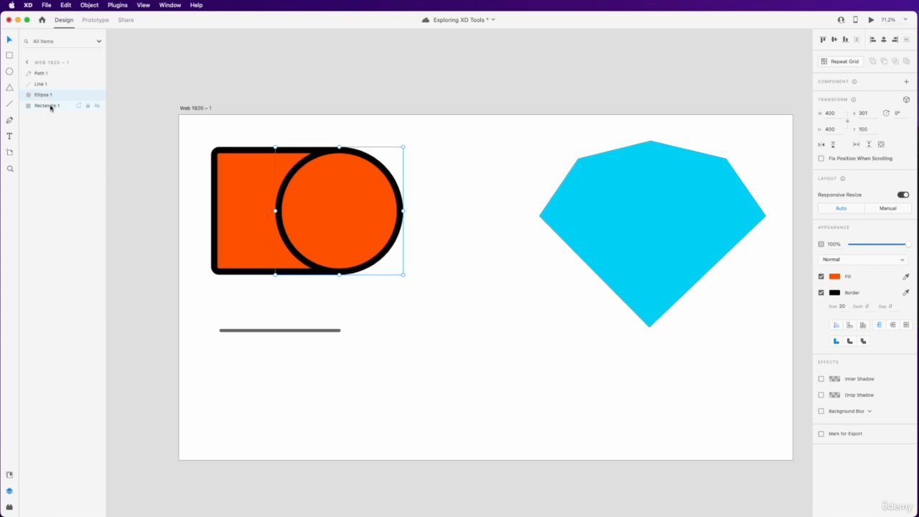
{"action": "left_click", "coordinate": [50, 108], "text": "shift"}
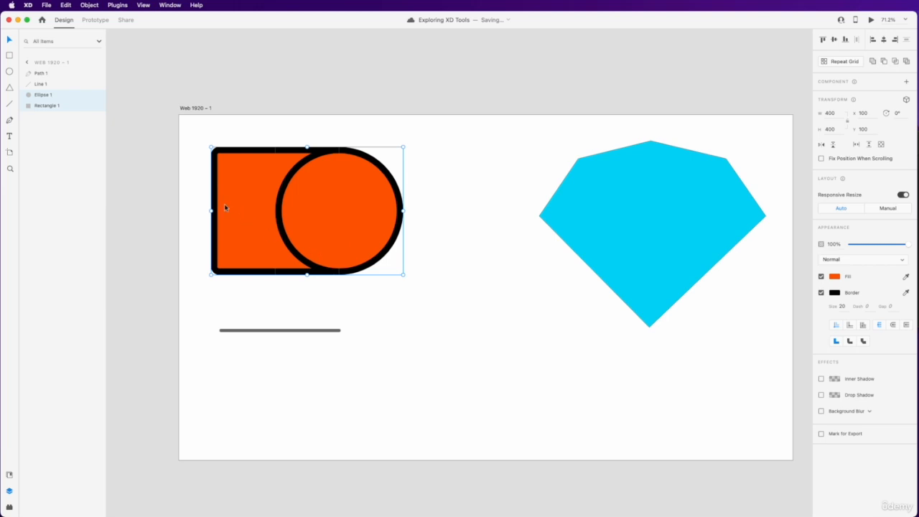
{"action": "left_click", "coordinate": [92, 5]}
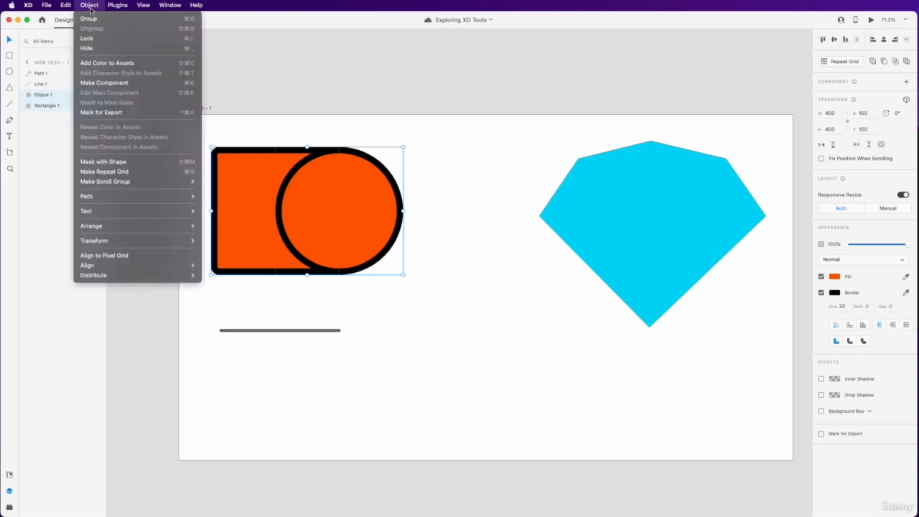
{"action": "mouse_move", "coordinate": [165, 200]}
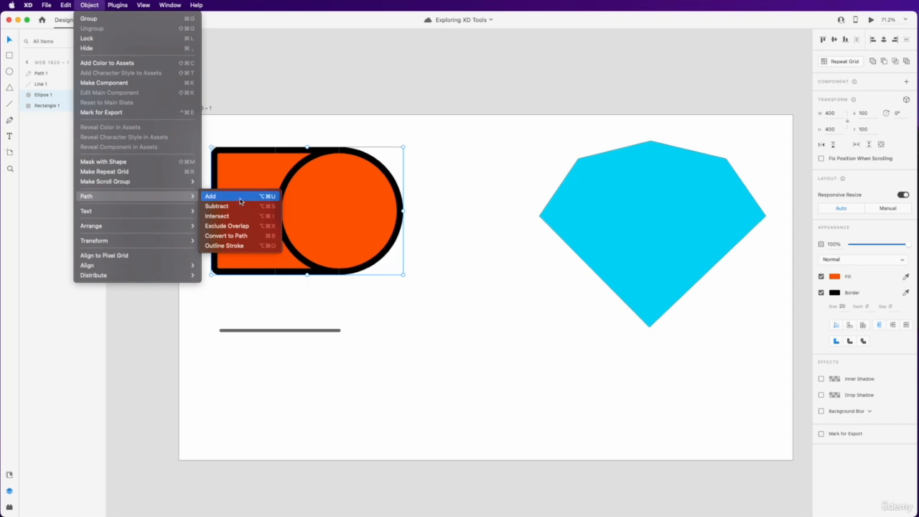
{"action": "left_click", "coordinate": [240, 201]}
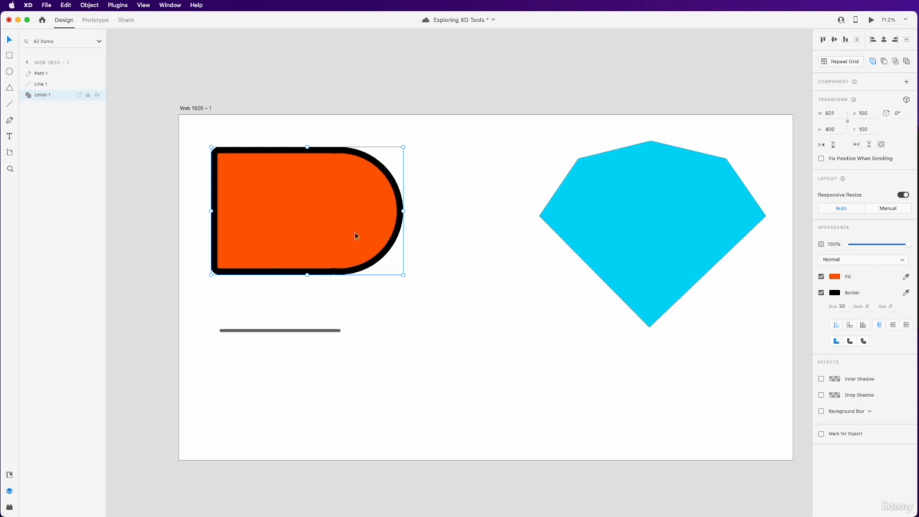
- Move the combined shape to the right and undo that move
{"action": "left_click", "coordinate": [462, 199]}
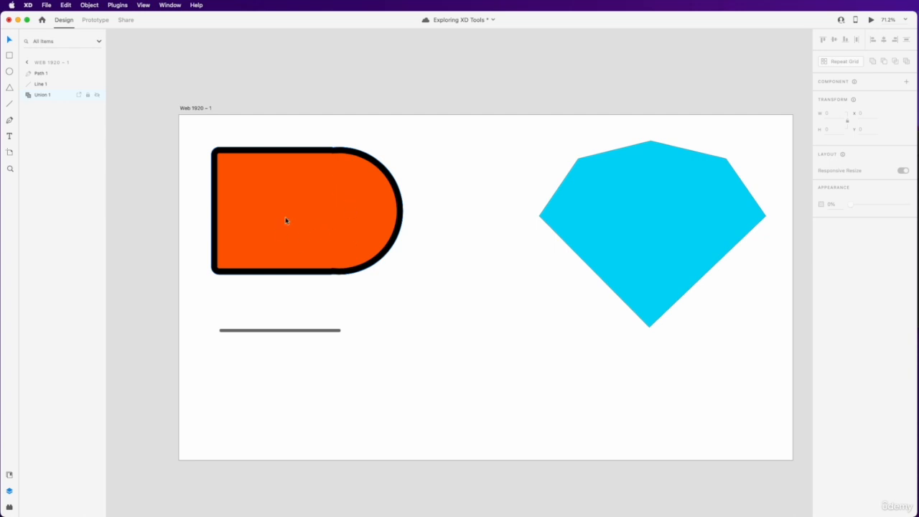
{"action": "left_click_drag", "start_coordinate": [292, 204], "coordinate": [375, 226]}
{"action": "key", "text": "super+z"}
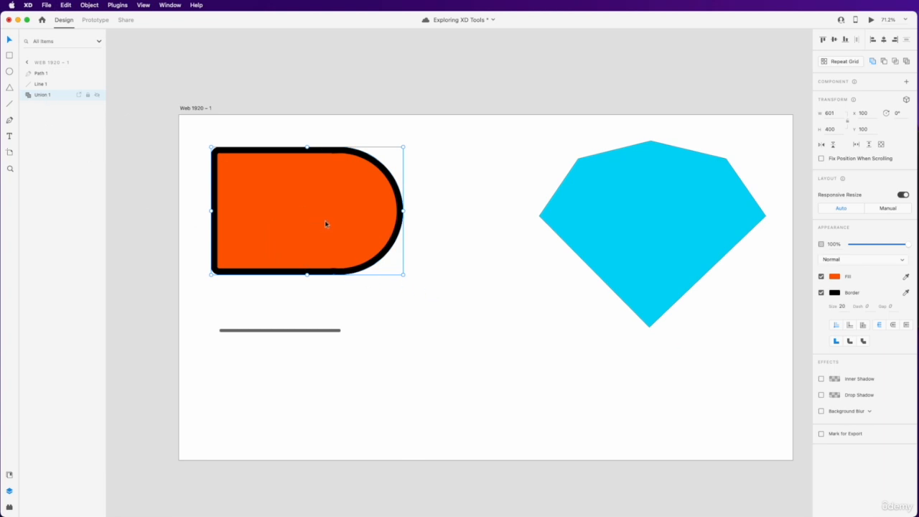
- Edit inside the combined shape and move its circle to about X 234, Y 248, overlapping the square's lower-right corner
{"action": "double_click", "coordinate": [345, 212]}
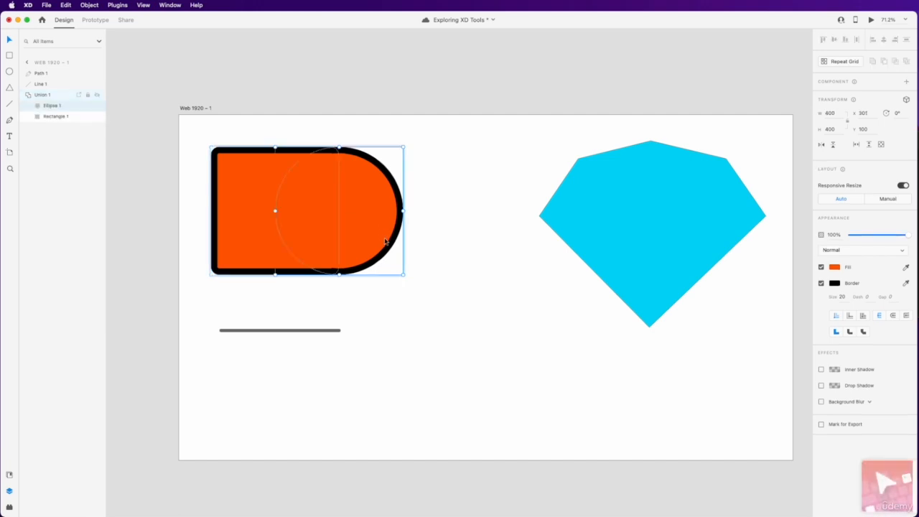
{"action": "left_click_drag", "start_coordinate": [51, 120], "coordinate": [64, 113]}
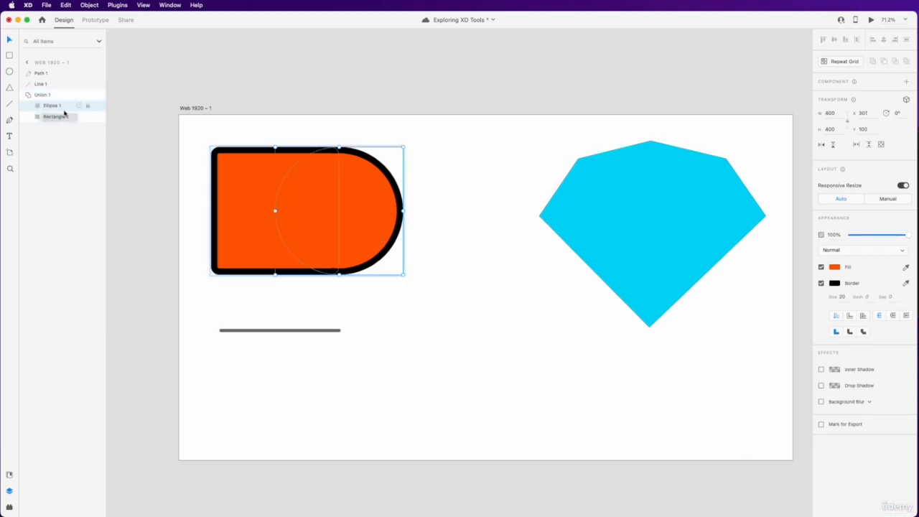
{"action": "left_click_drag", "start_coordinate": [366, 218], "coordinate": [344, 265]}
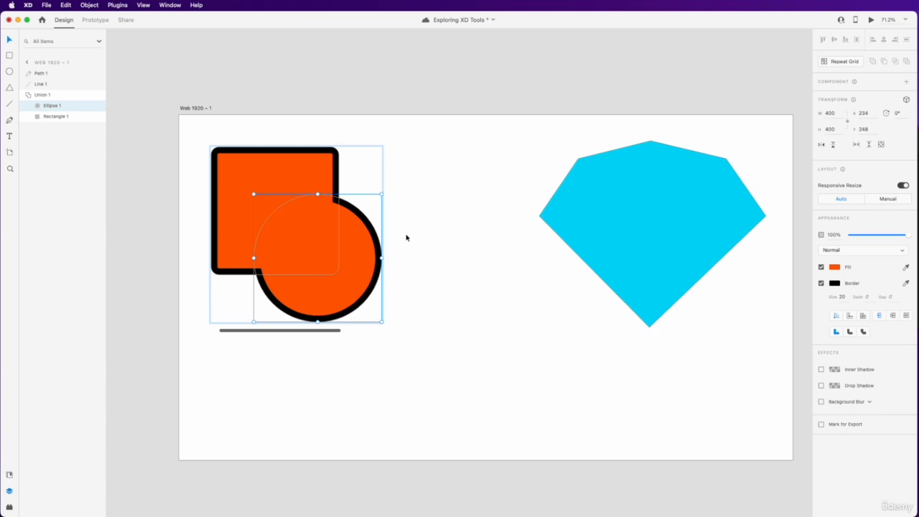
{"action": "left_click", "coordinate": [494, 190]}
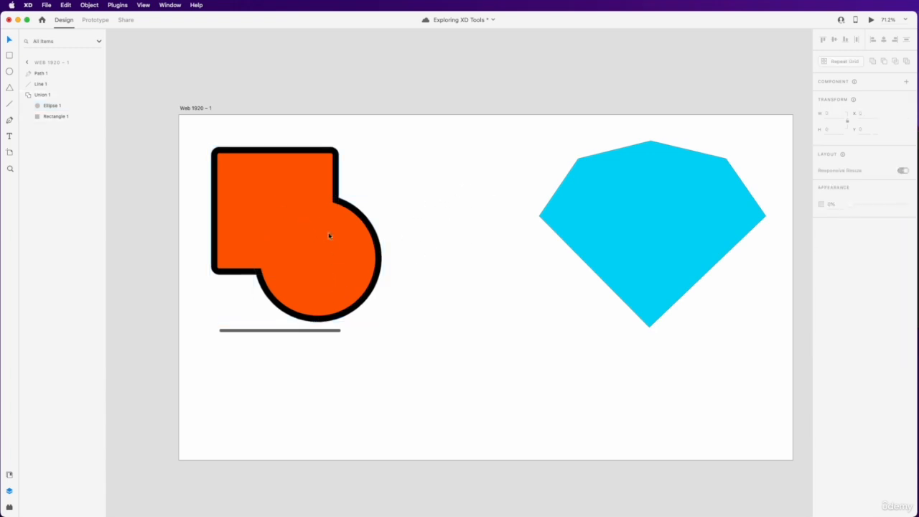
{"action": "left_click_drag", "start_coordinate": [357, 258], "coordinate": [319, 232]}
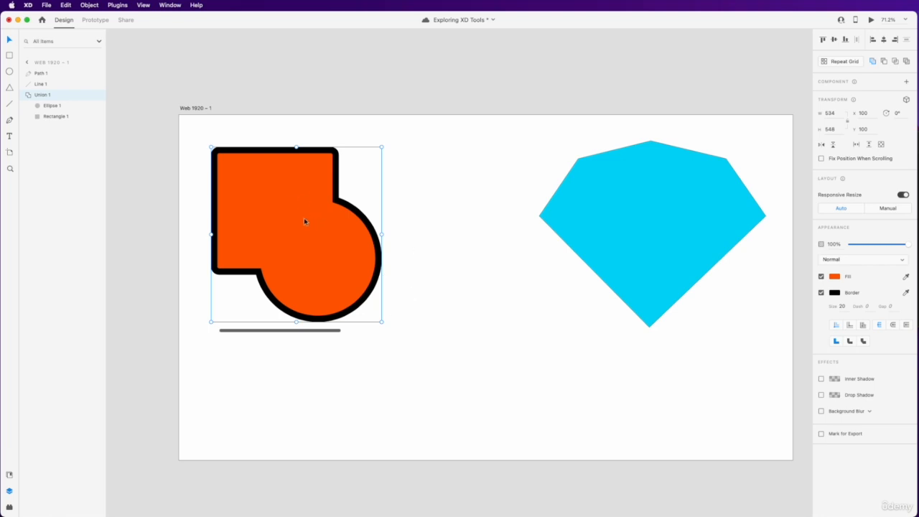
- Undo the circle's move and the Add path operation
{"action": "key", "text": "super+s"}
{"action": "key", "text": "super+z"}
{"action": "key", "text": "super+z"}
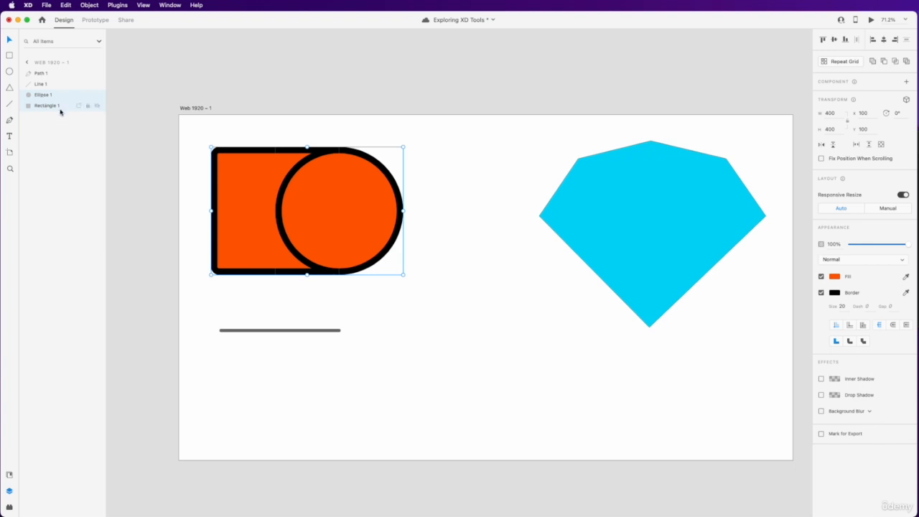
- Subtract the circle from the square with the Subtract path operation
{"action": "left_click", "coordinate": [89, 5]}
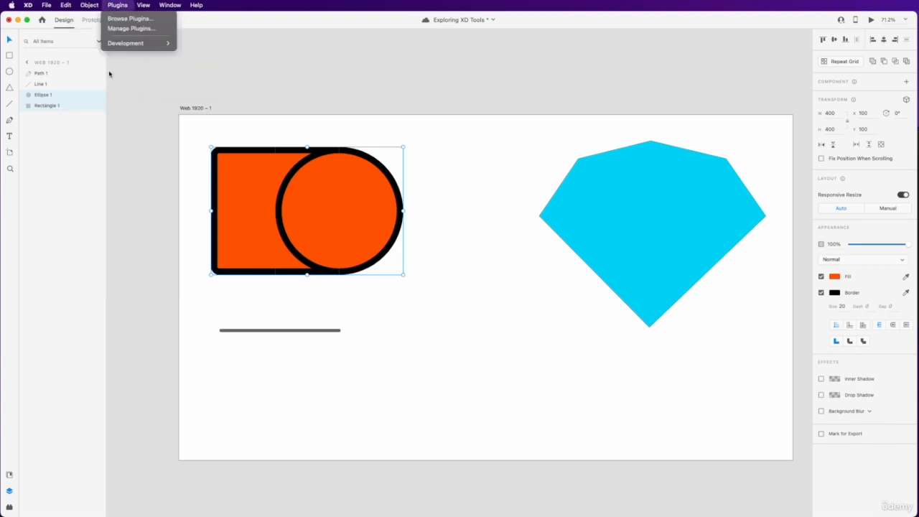
{"action": "mouse_move", "coordinate": [89, 5]}
{"action": "mouse_move", "coordinate": [162, 196]}
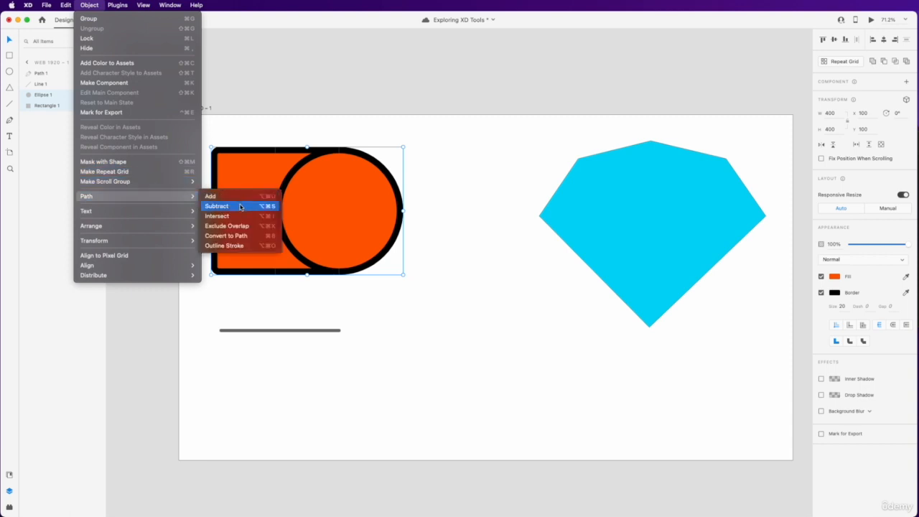
{"action": "left_click", "coordinate": [240, 207]}
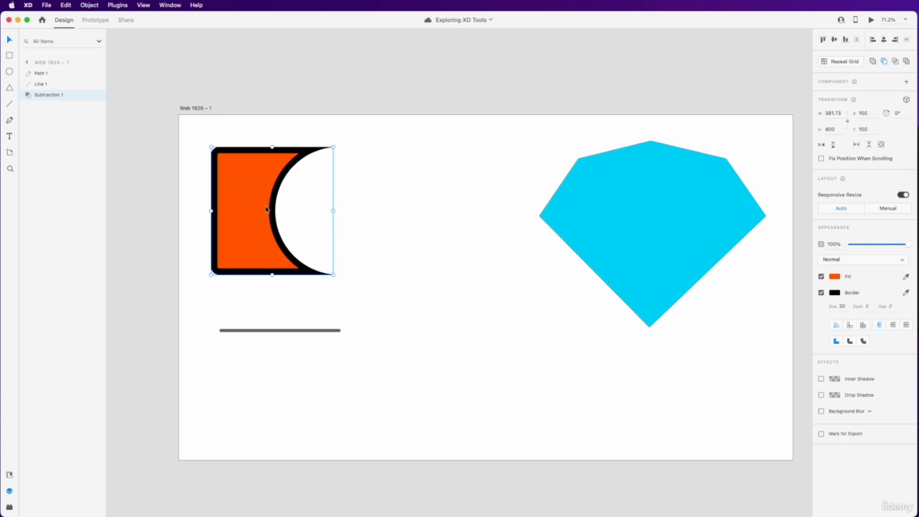
- Move the subtracted shape to the right and undo that move
{"action": "left_click_drag", "start_coordinate": [266, 208], "coordinate": [337, 227]}
{"action": "key", "text": "super+z"}
- Reposition the cutting circle inside the subtracted shape, first down to the square's lower-right corner and again up-left towards its centre
{"action": "double_click", "coordinate": [256, 222]}
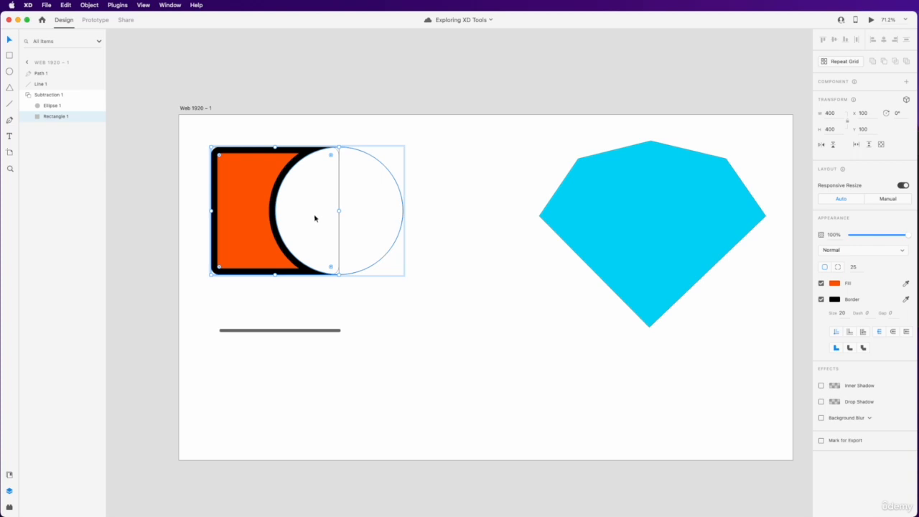
{"action": "left_click_drag", "start_coordinate": [314, 214], "coordinate": [319, 277]}
{"action": "left_click", "coordinate": [428, 272]}
{"action": "left_click", "coordinate": [273, 215]}
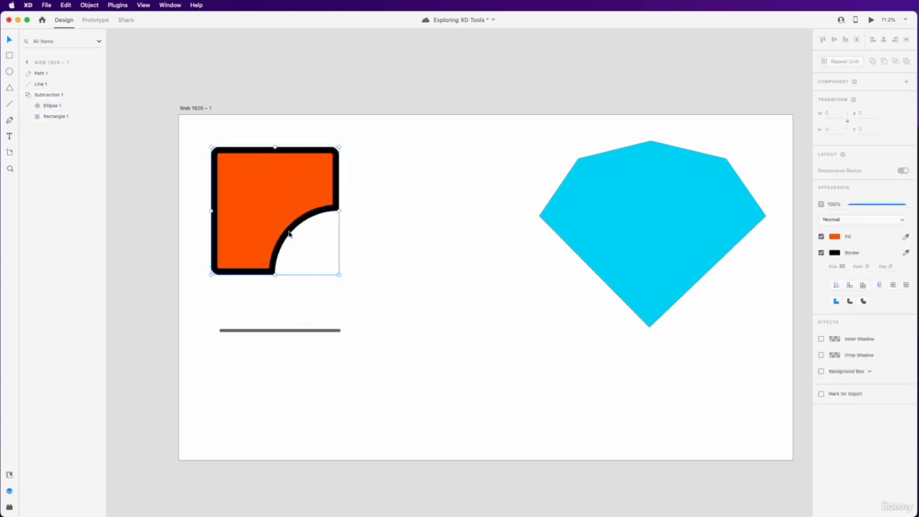
{"action": "double_click", "coordinate": [269, 227]}
{"action": "left_click_drag", "start_coordinate": [309, 245], "coordinate": [273, 208]}
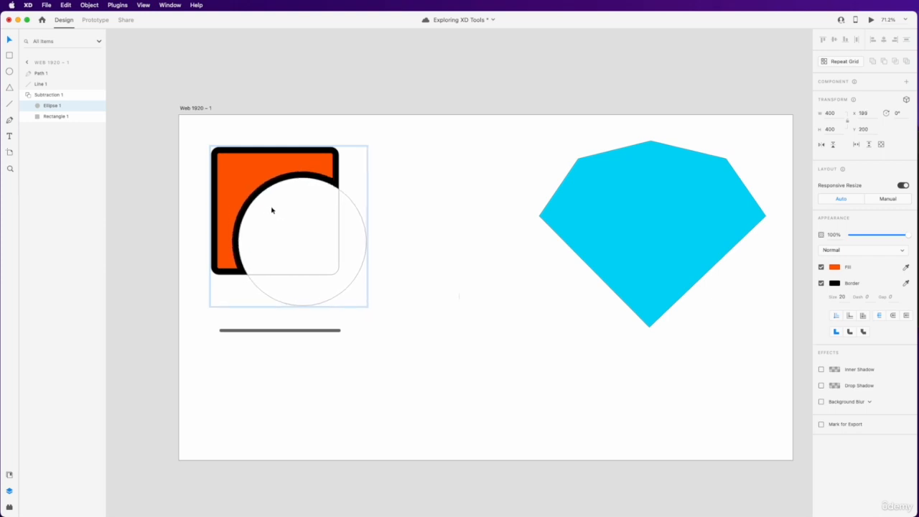
{"action": "left_click", "coordinate": [403, 212]}
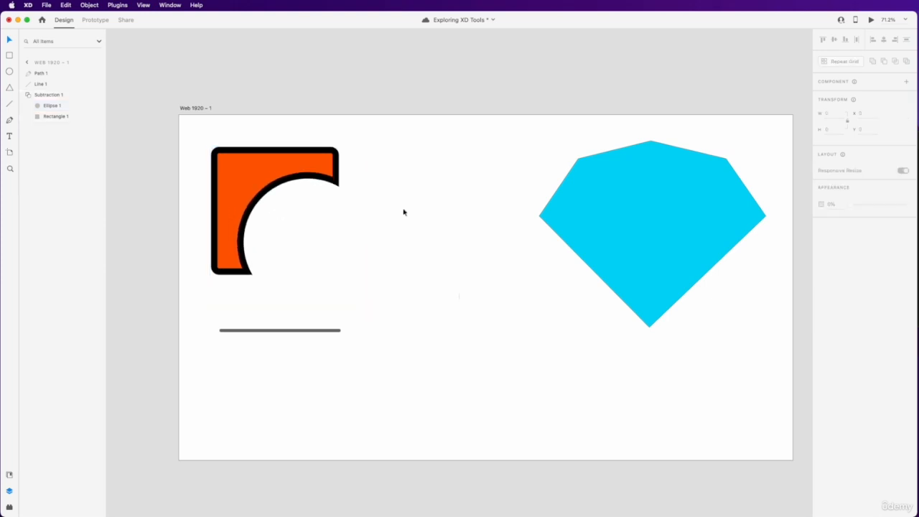
- Undo both repositionings of the cutting circle and the Subtract path operation
{"action": "key", "text": "super+z"}
{"action": "key", "text": "super+z"}
{"action": "key", "text": "super+z"}
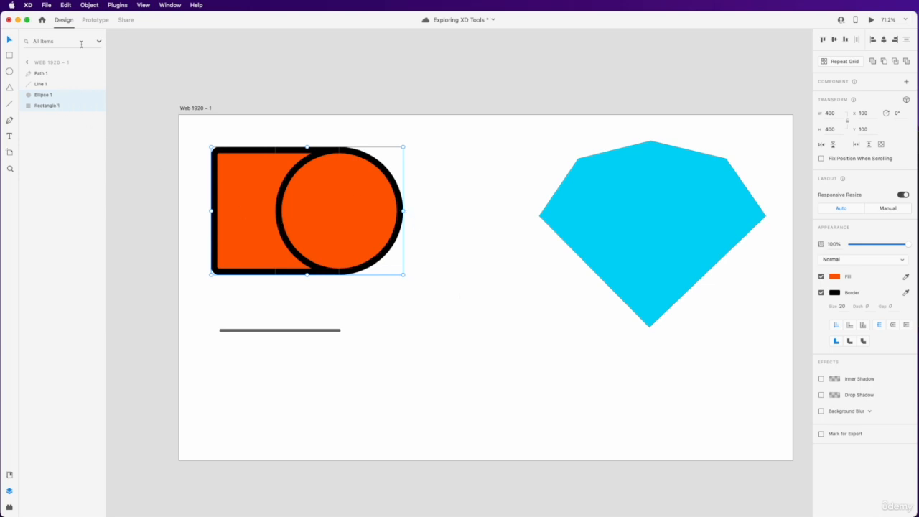
- Apply the Intersect path operation to the square and circle, undoing and redoing it once for comparison
{"action": "left_click", "coordinate": [89, 5]}
{"action": "mouse_move", "coordinate": [159, 200]}
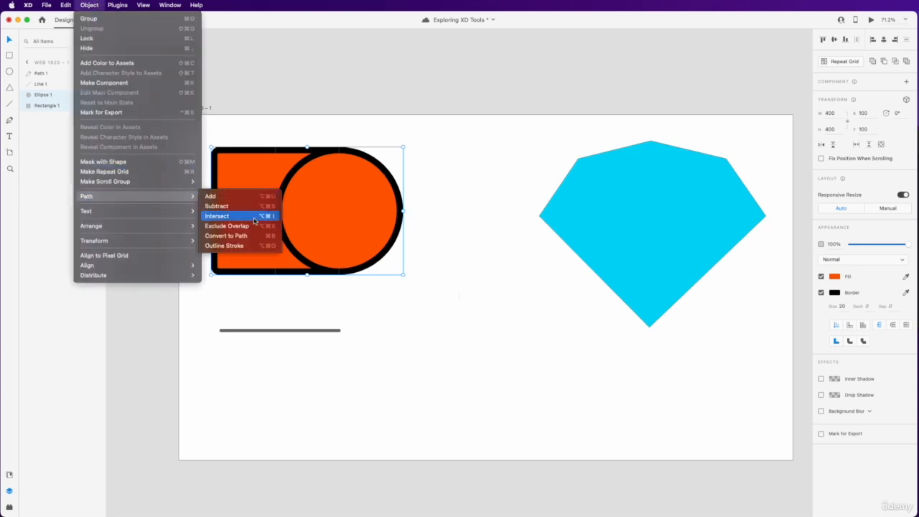
{"action": "left_click", "coordinate": [217, 216]}
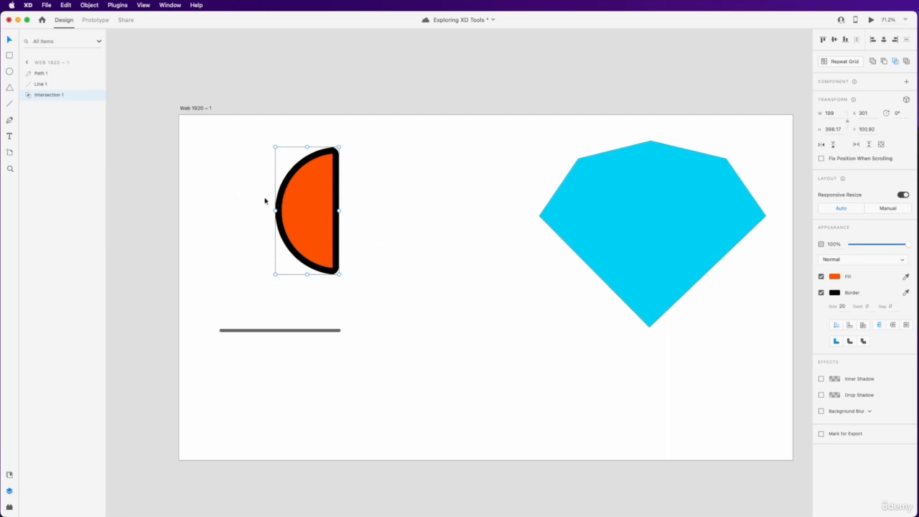
{"action": "key", "text": "super+z"}
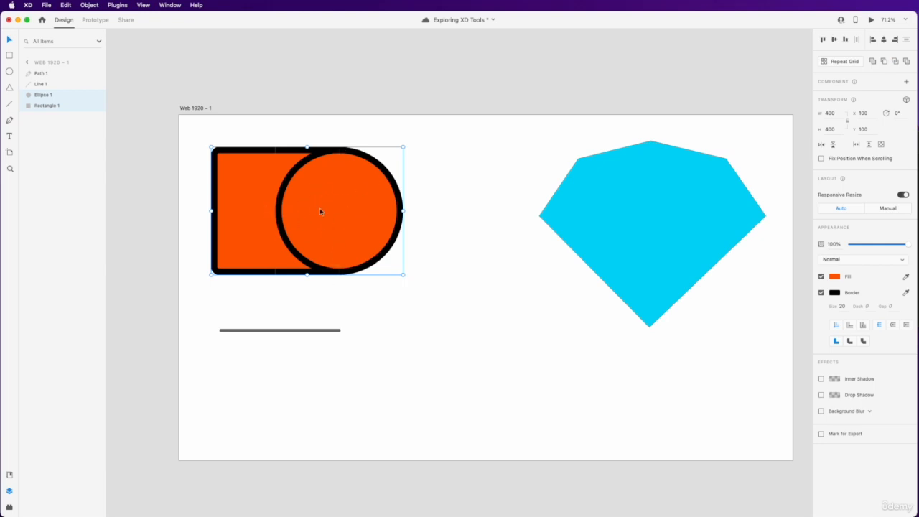
{"action": "key", "text": "super+s"}
{"action": "key", "text": "super+shift+z"}
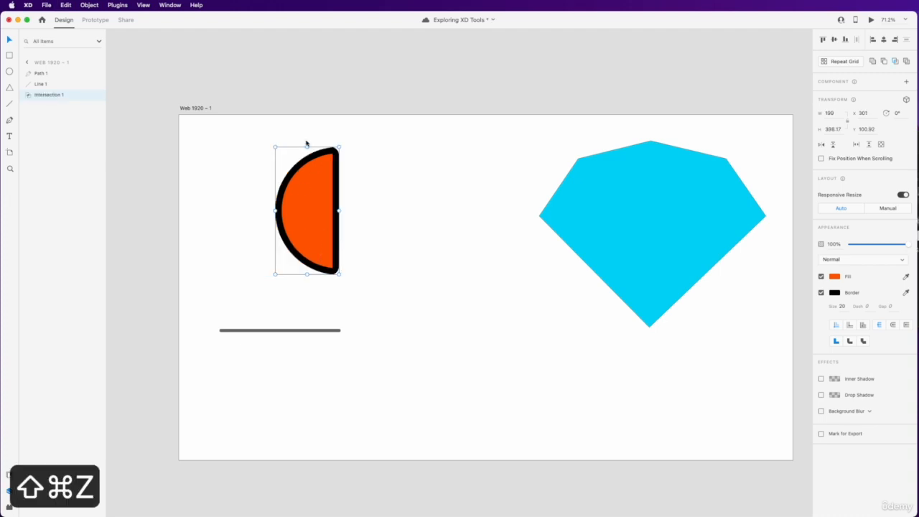
- Move the circle slightly down inside the intersected shape, and undo both this move and the Intersect operation
{"action": "double_click", "coordinate": [314, 228]}
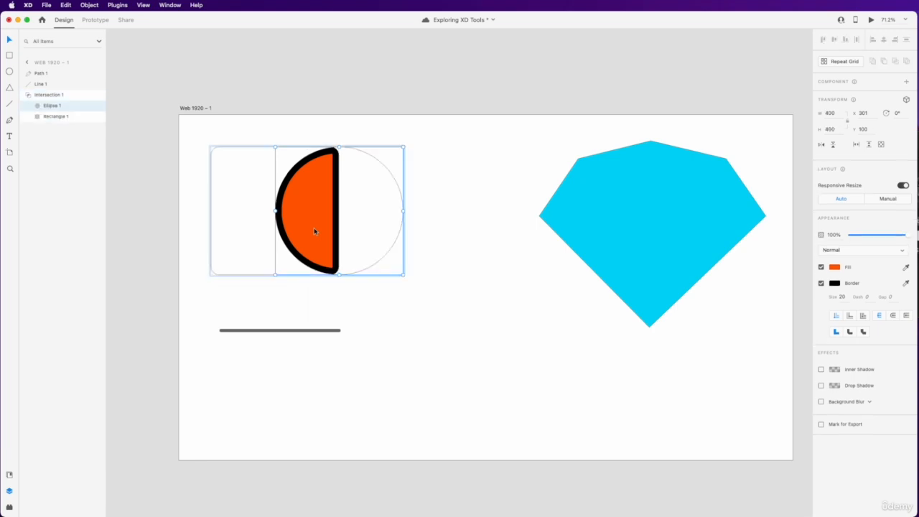
{"action": "left_click_drag", "start_coordinate": [361, 232], "coordinate": [351, 265]}
{"action": "key", "text": "super+z"}
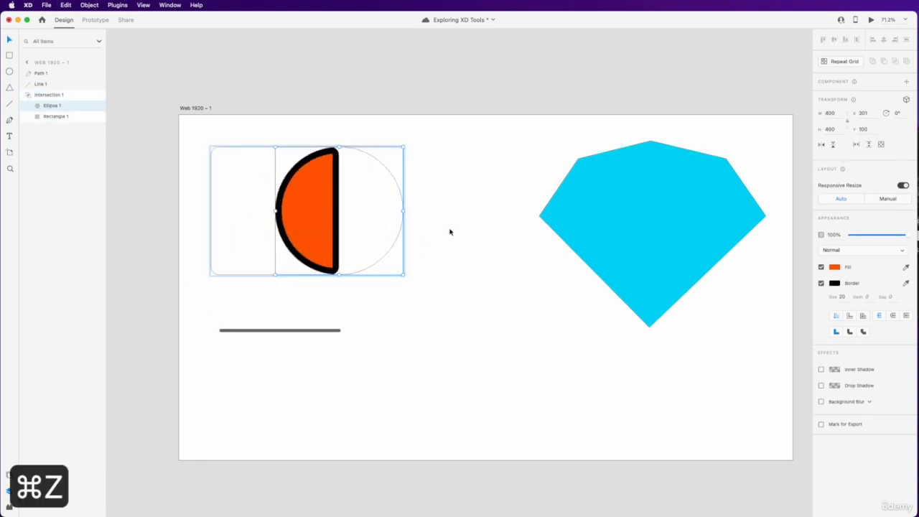
{"action": "key", "text": "super+z"}
- Apply the Exclude Overlap path operation to the square and circle, and undo it
{"action": "left_click", "coordinate": [89, 5]}
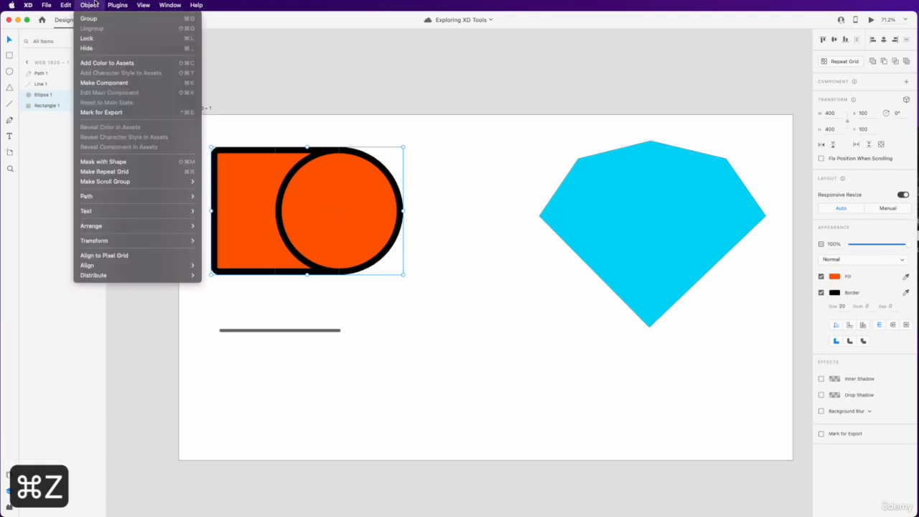
{"action": "mouse_move", "coordinate": [159, 198]}
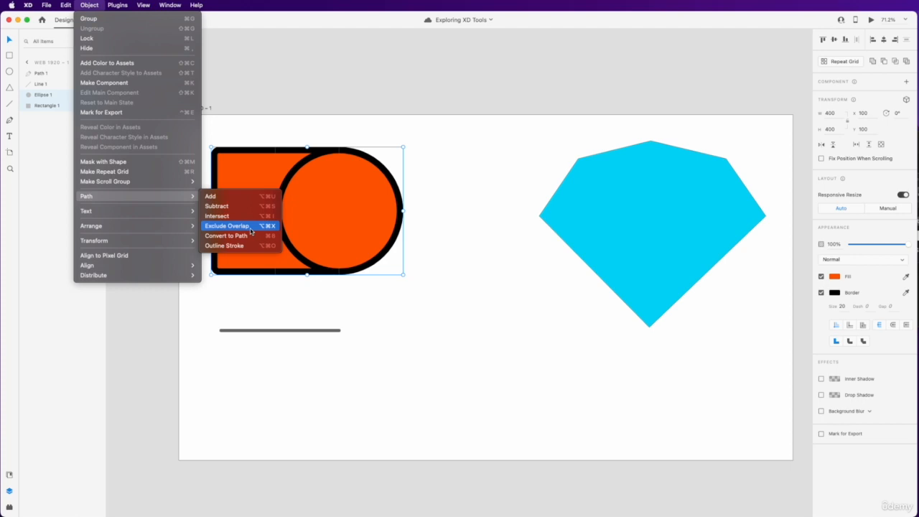
{"action": "left_click", "coordinate": [227, 225]}
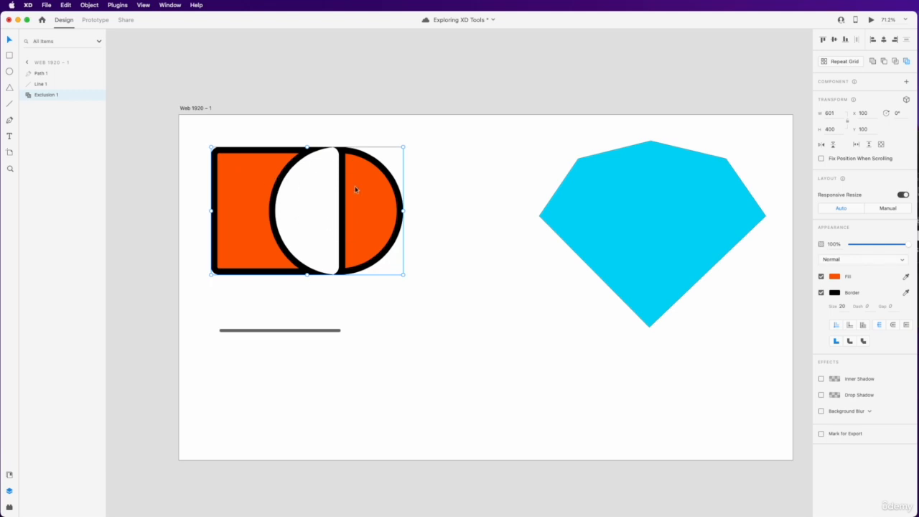
{"action": "key", "text": "super+z"}
- Convert the selected square and circle to editable paths with Convert to Path
{"action": "left_click", "coordinate": [89, 5]}
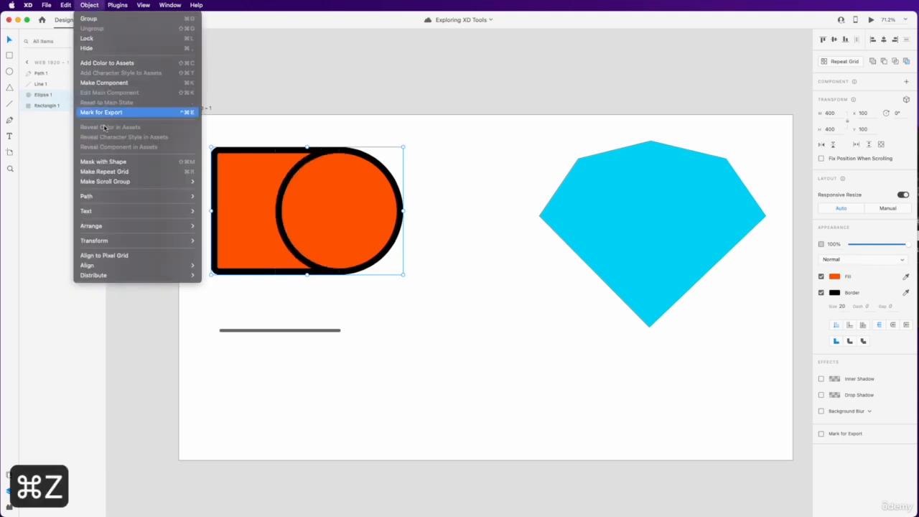
{"action": "mouse_move", "coordinate": [187, 196]}
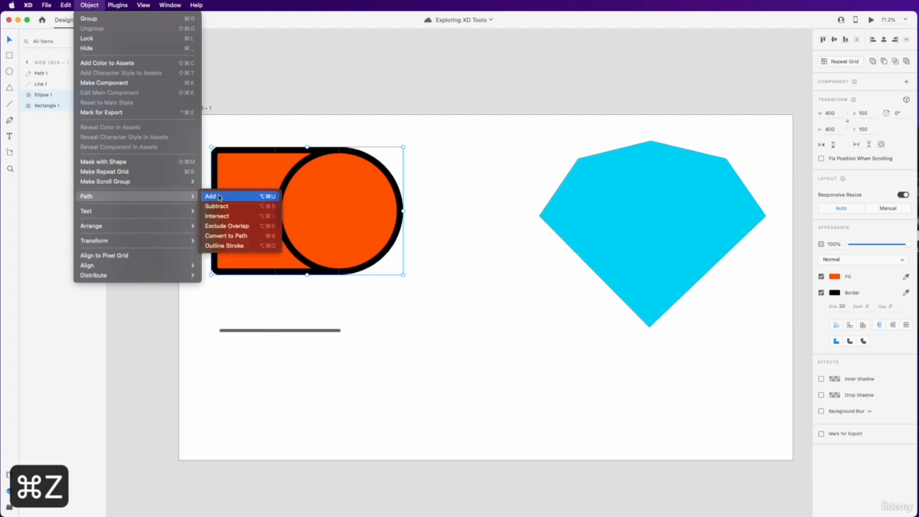
{"action": "left_click", "coordinate": [257, 239]}
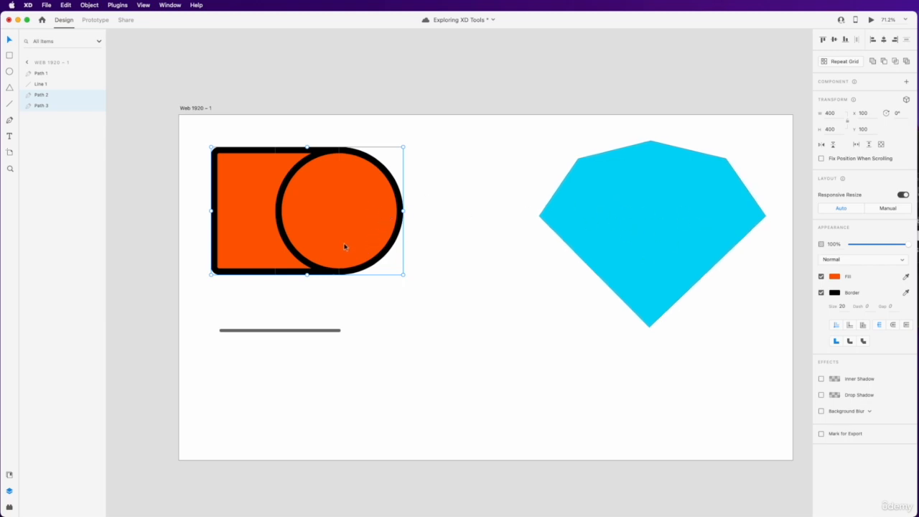
- Pull the circle path's right anchor point outward into an egg shape, move its top anchor point down, and undo only the second move
{"action": "double_click", "coordinate": [344, 218]}
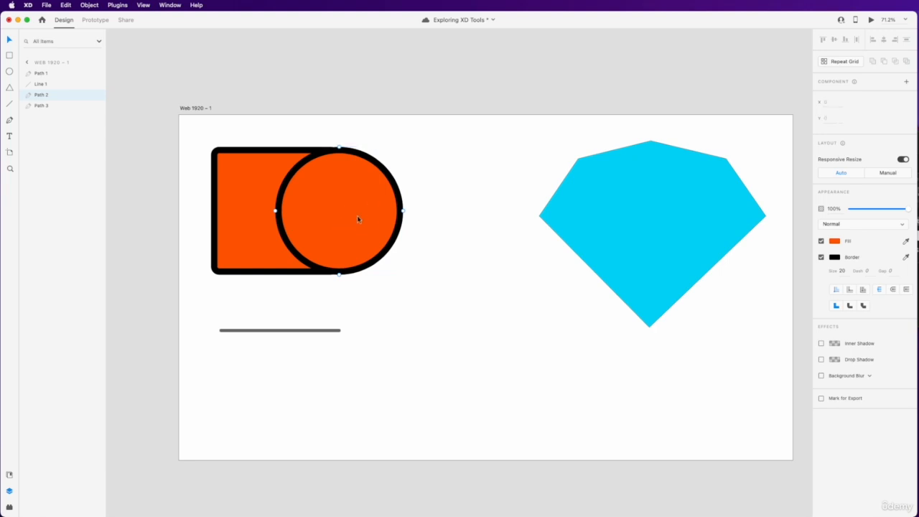
{"action": "left_click_drag", "start_coordinate": [403, 210], "coordinate": [443, 211]}
{"action": "left_click", "coordinate": [340, 148]}
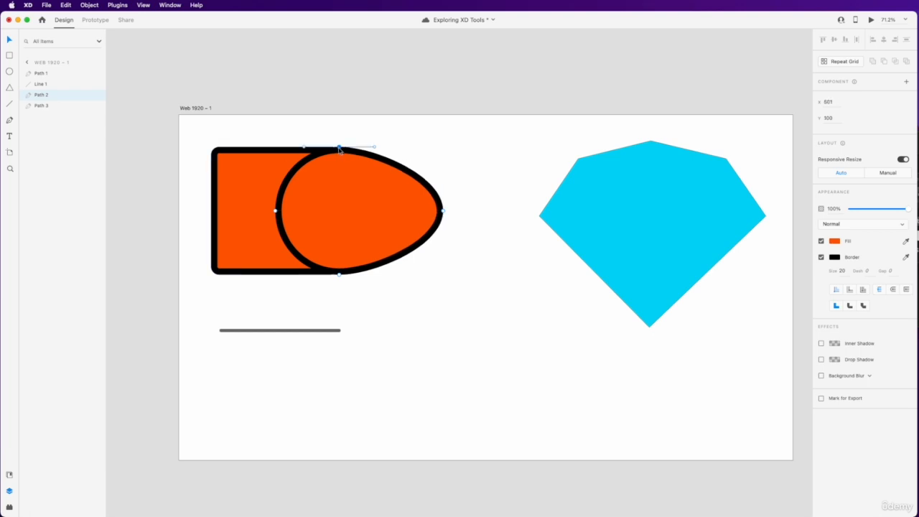
{"action": "left_click_drag", "start_coordinate": [340, 148], "coordinate": [340, 176]}
{"action": "key", "text": "super+z"}
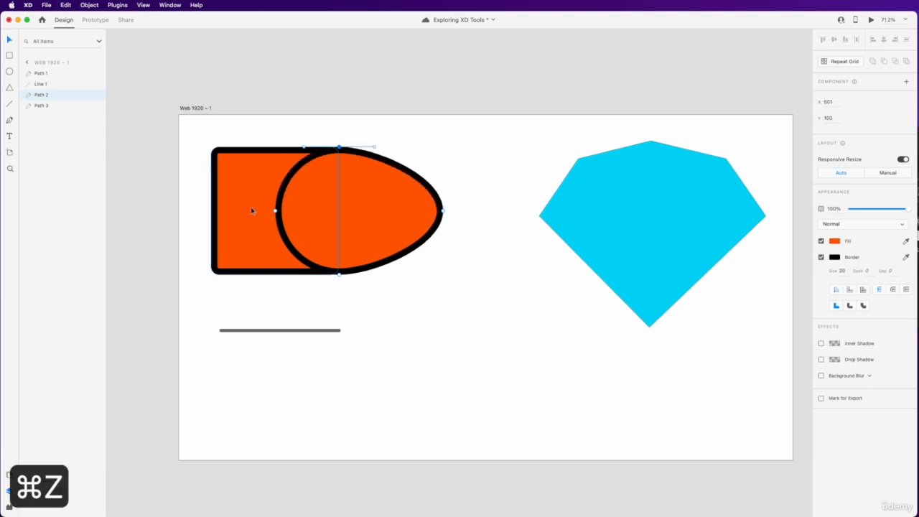
- Shrink the square path to about 165 by 165, and undo the resize
{"action": "key", "text": "super+z"}
{"action": "key", "text": "super+z"}
{"action": "key", "text": "super+z"}
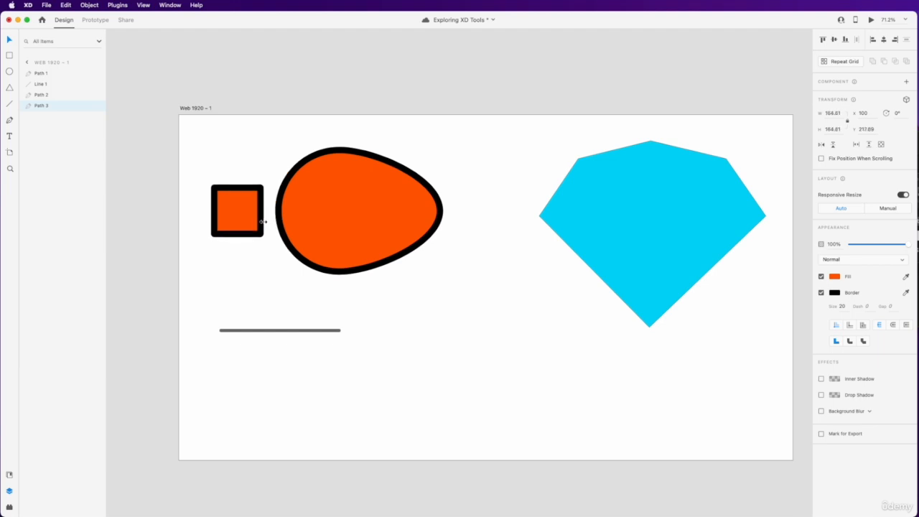
{"action": "key", "text": "super+z"}
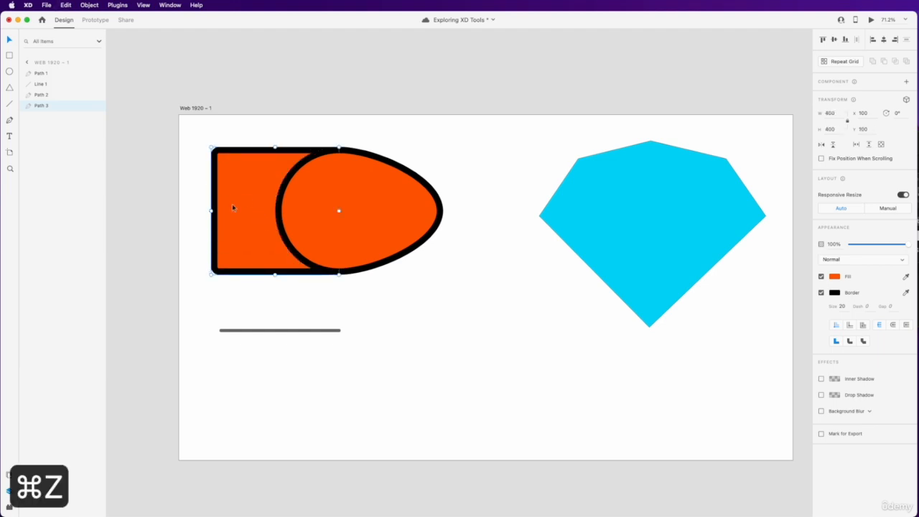
- Move the anchor point at the square path's upper-left corner inward to about X 237, Y 292, and again outward past the left edge
{"action": "double_click", "coordinate": [242, 199]}
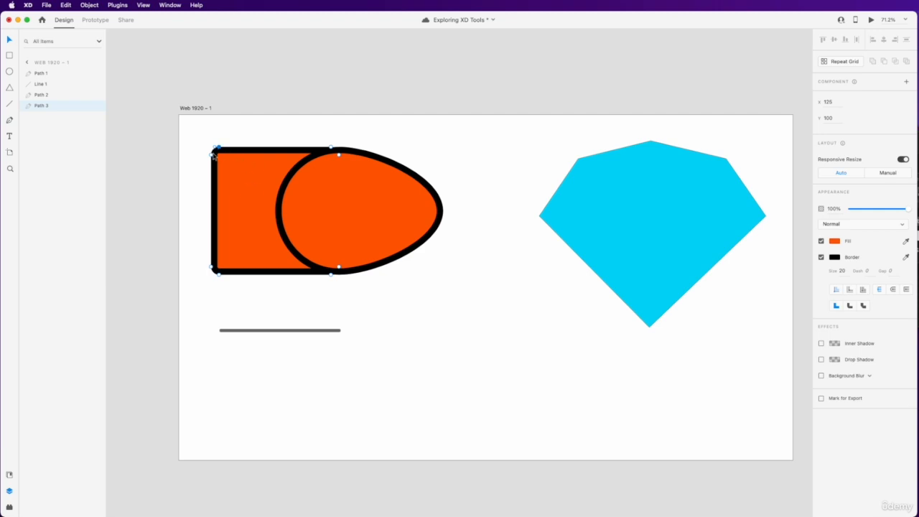
{"action": "left_click_drag", "start_coordinate": [212, 154], "coordinate": [255, 208]}
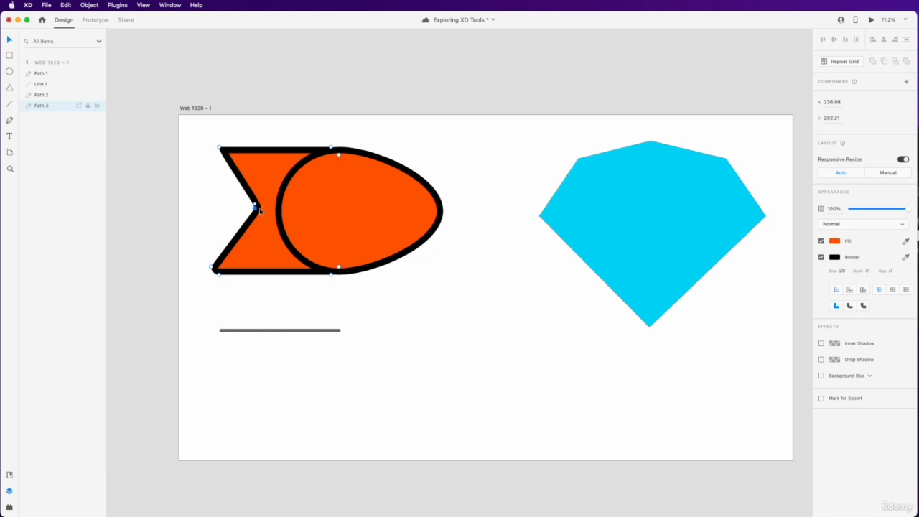
{"action": "left_click_drag", "start_coordinate": [255, 208], "coordinate": [186, 206]}
- Undo the anchor point moves on both paths and the Convert to Path operation
{"action": "key", "text": "super+z"}
{"action": "key", "text": "super+z"}
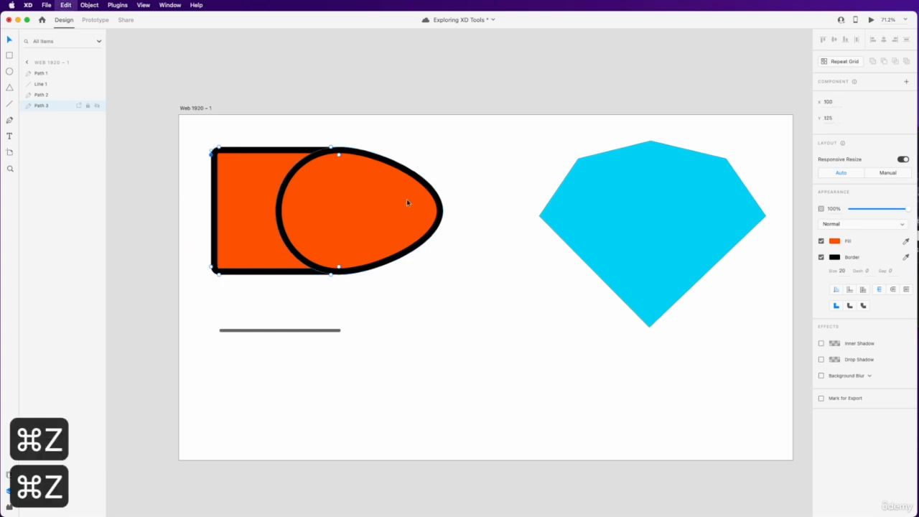
{"action": "key", "text": "super+z"}
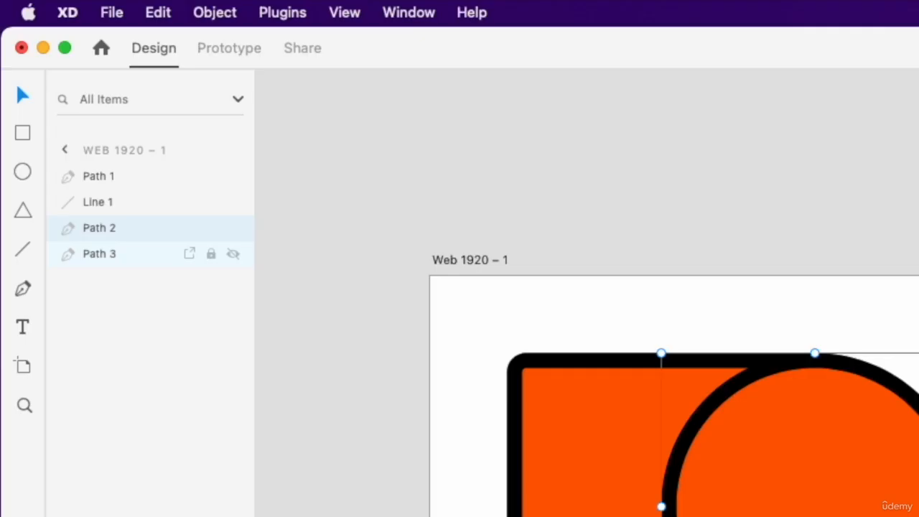
{"action": "key", "text": "super+z"}
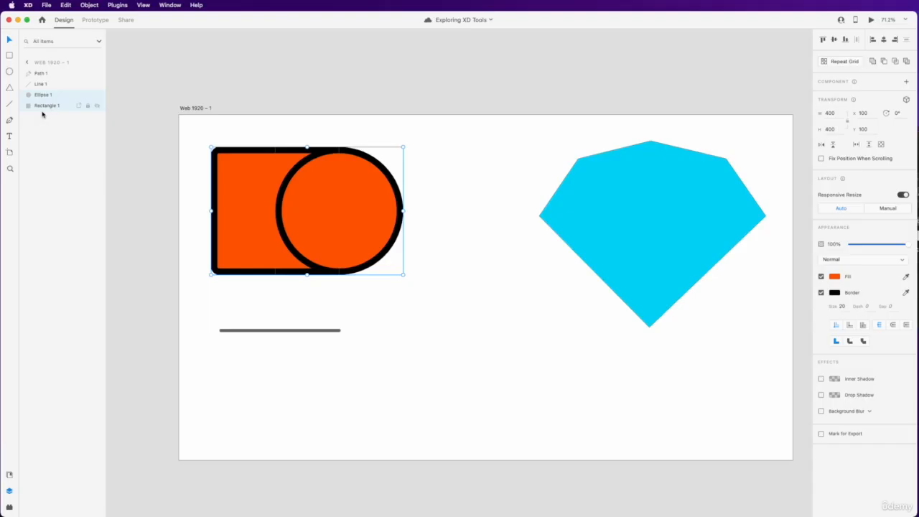
- Apply Outline Stroke to the square and circle, and undo it
{"action": "left_click", "coordinate": [65, 5]}
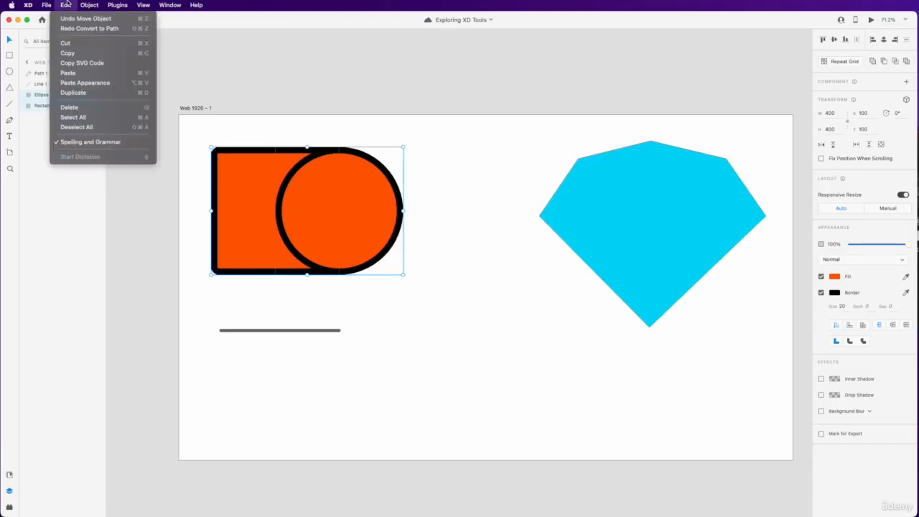
{"action": "mouse_move", "coordinate": [89, 5]}
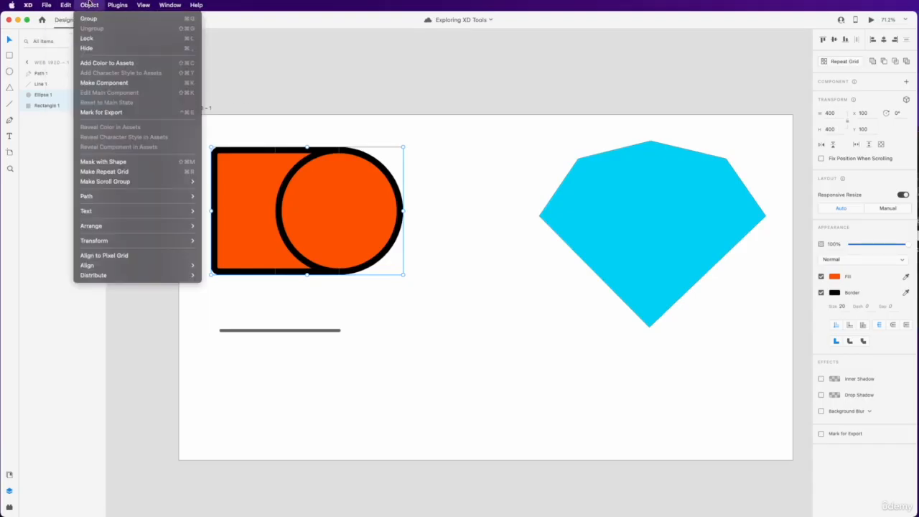
{"action": "mouse_move", "coordinate": [123, 197]}
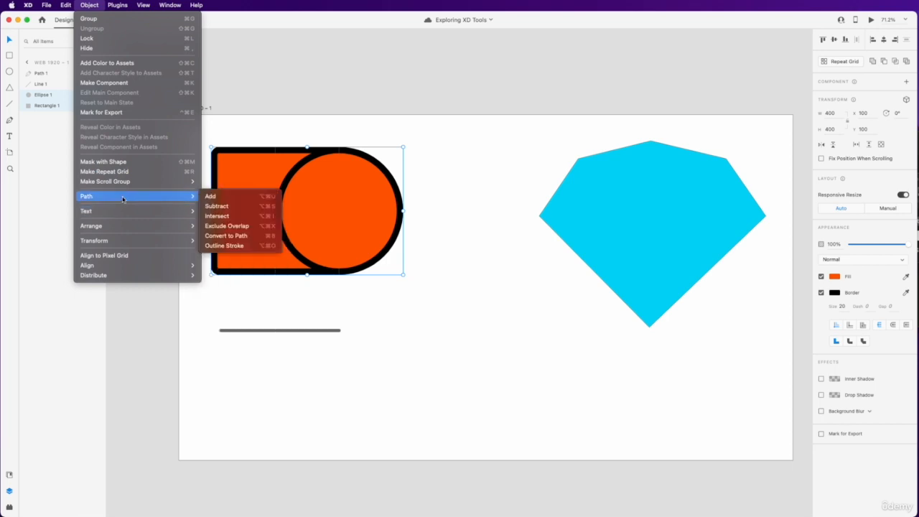
{"action": "left_click", "coordinate": [246, 246]}
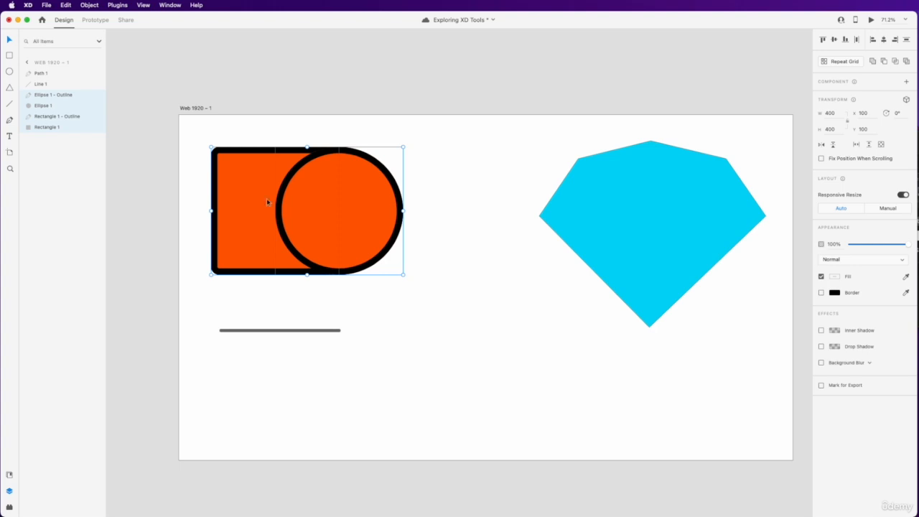
{"action": "key", "text": "super+z"}
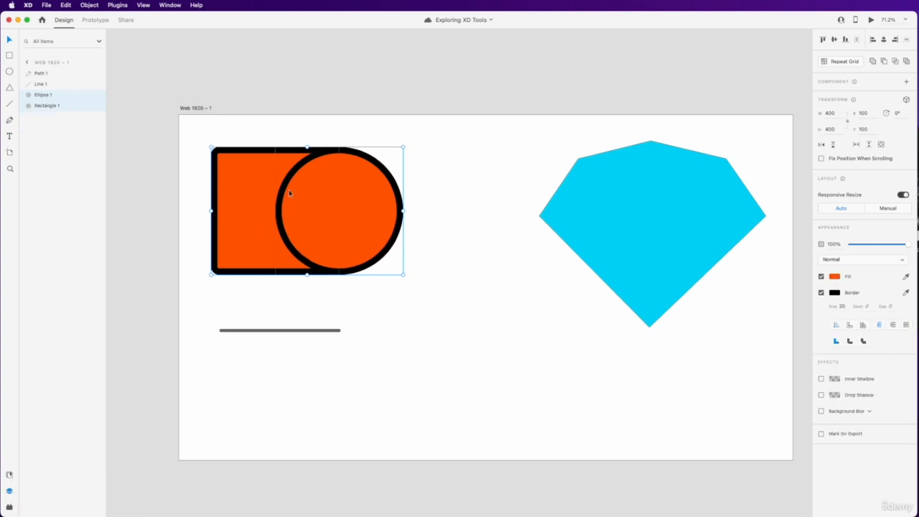
- Move the circle to the right and the square slightly down-left, undoing each move
{"action": "left_click", "coordinate": [439, 179]}
{"action": "left_click_drag", "start_coordinate": [369, 215], "coordinate": [459, 219]}
{"action": "key", "text": "super+z"}
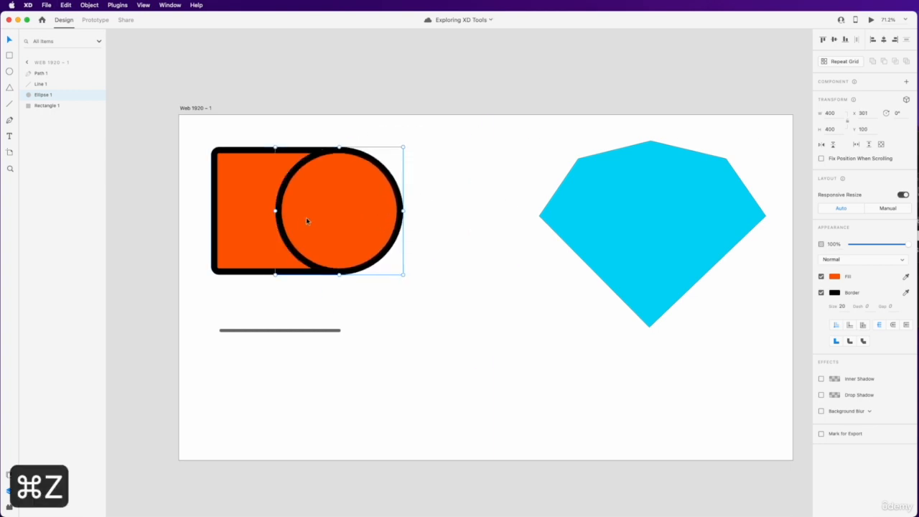
{"action": "left_click", "coordinate": [243, 222]}
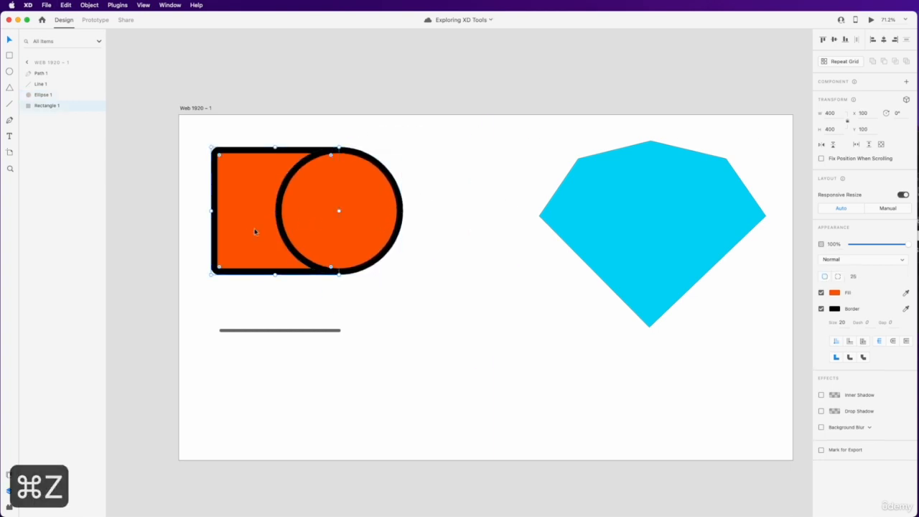
{"action": "left_click_drag", "start_coordinate": [257, 235], "coordinate": [242, 256]}
{"action": "key", "text": "super+z"}
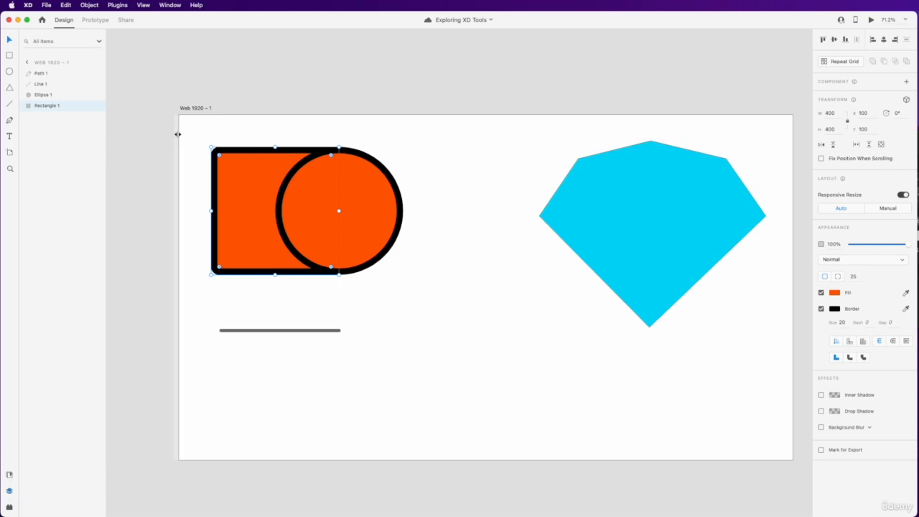
- Apply Outline Stroke to the square and circle together, and select the circle's outline layer
{"action": "left_click", "coordinate": [316, 249], "text": "shift"}
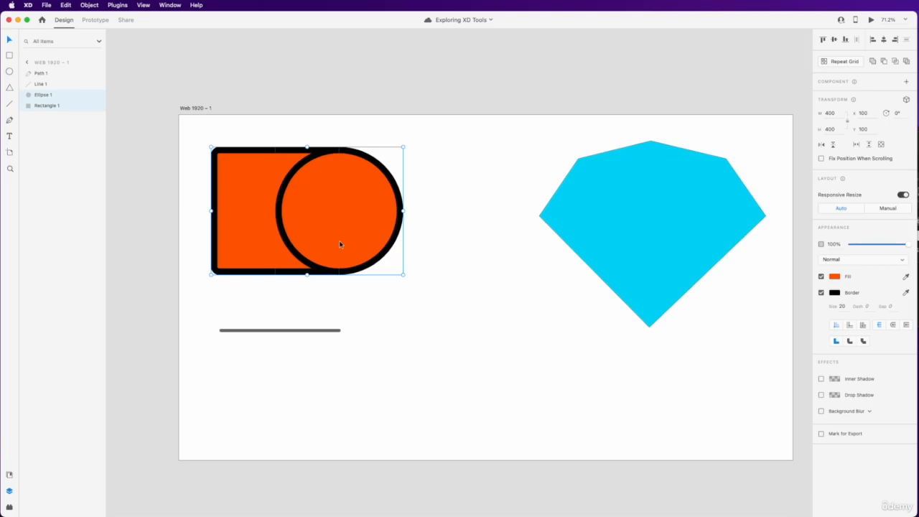
{"action": "key", "text": "super+shift+o"}
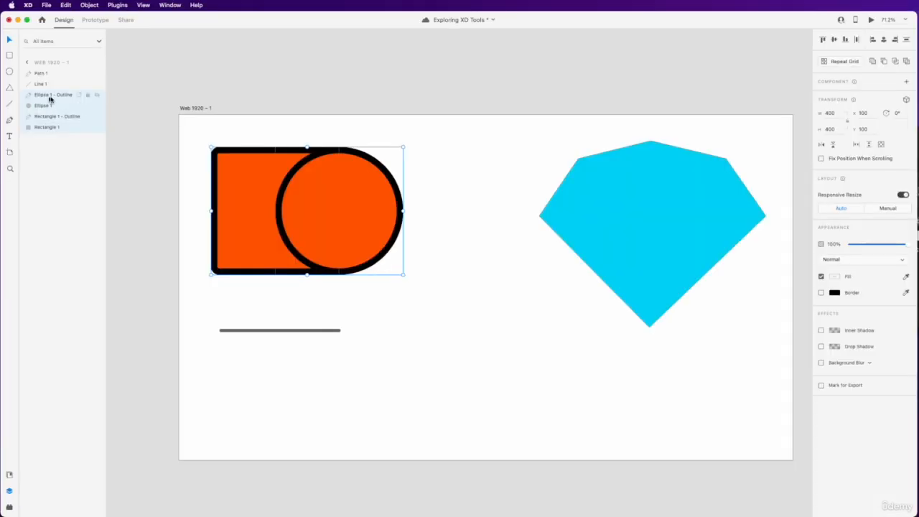
{"action": "left_click", "coordinate": [50, 99]}
- Move the circle's orange fill to about X 671, Y 275 and its black outline to about X 671, Y 36
{"action": "left_click", "coordinate": [50, 107]}
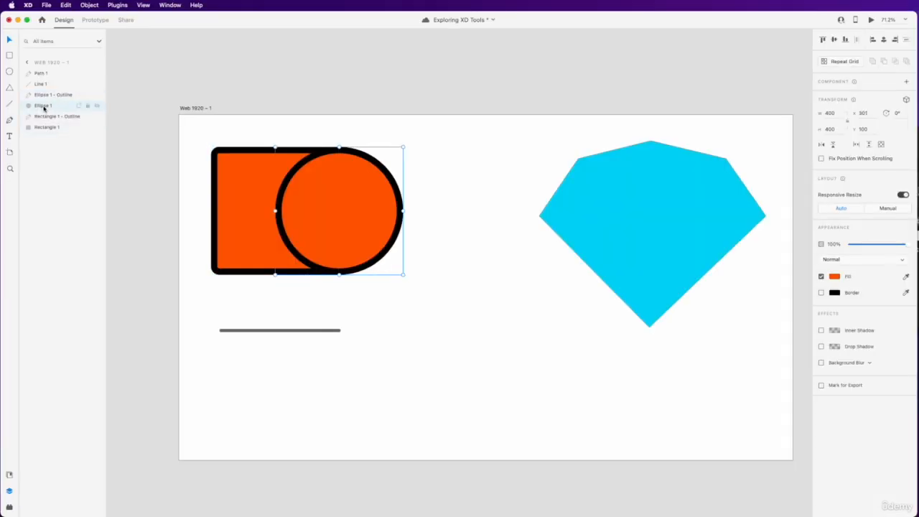
{"action": "left_click_drag", "start_coordinate": [384, 210], "coordinate": [498, 261]}
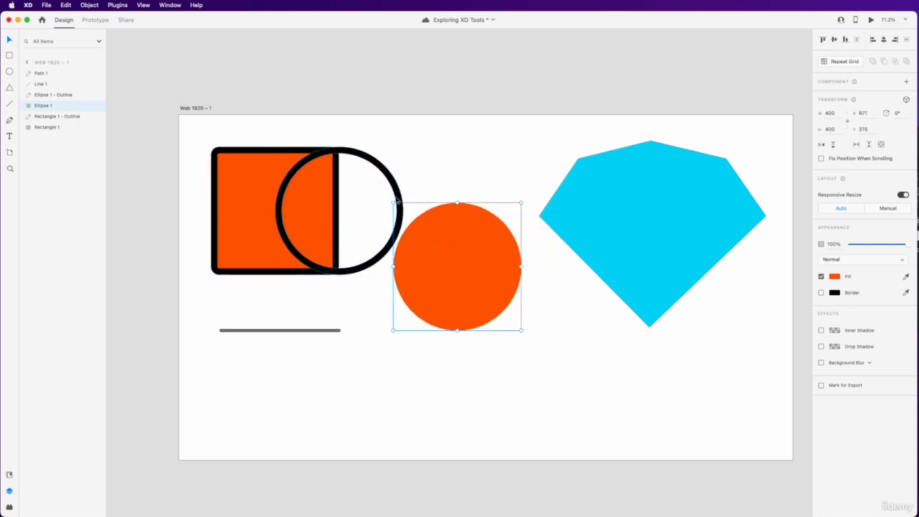
{"action": "left_click", "coordinate": [396, 192]}
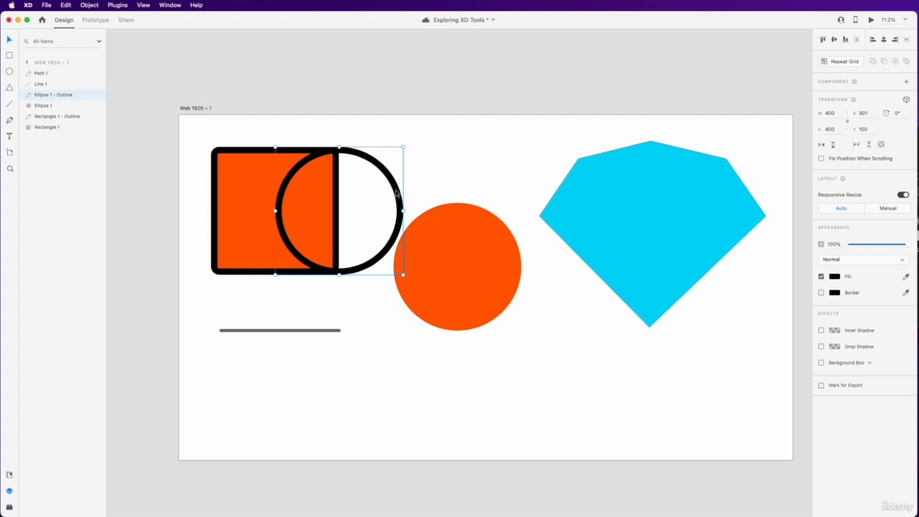
{"action": "left_click_drag", "start_coordinate": [395, 192], "coordinate": [513, 172]}
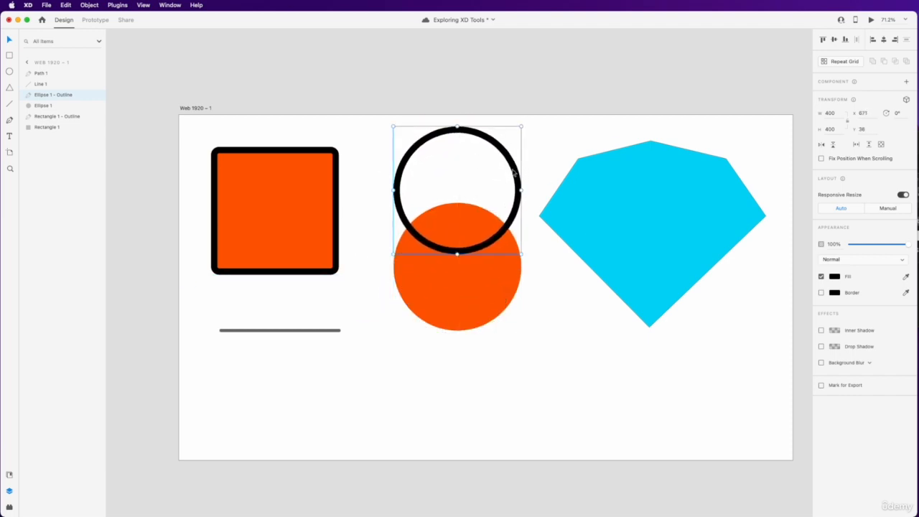
- Delete the square's orange fill and the circle's black outline
{"action": "left_click_drag", "start_coordinate": [270, 225], "coordinate": [329, 303]}
{"action": "key", "text": "BackSpace"}
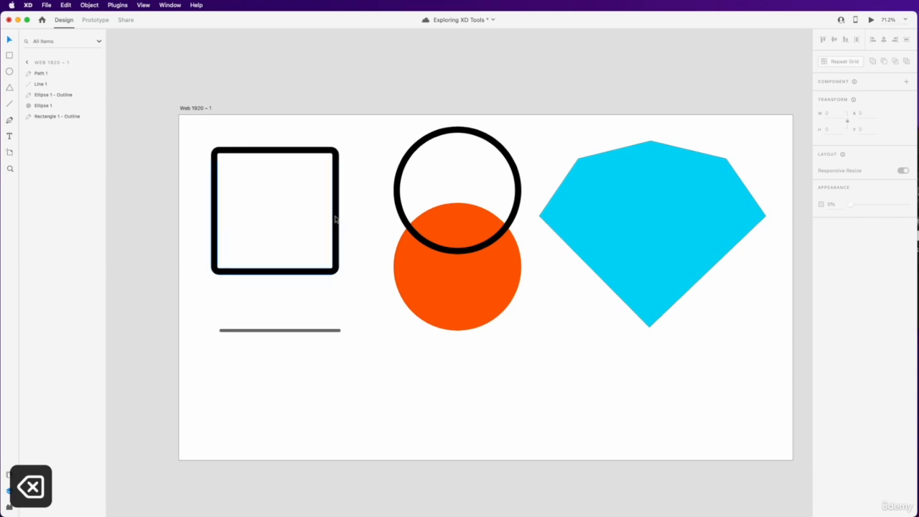
{"action": "left_click", "coordinate": [399, 204]}
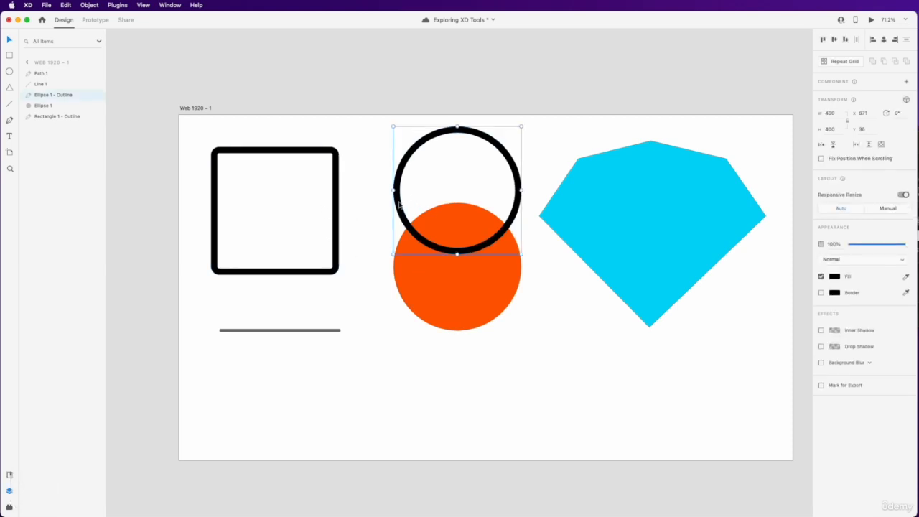
{"action": "key", "text": "BackSpace"}
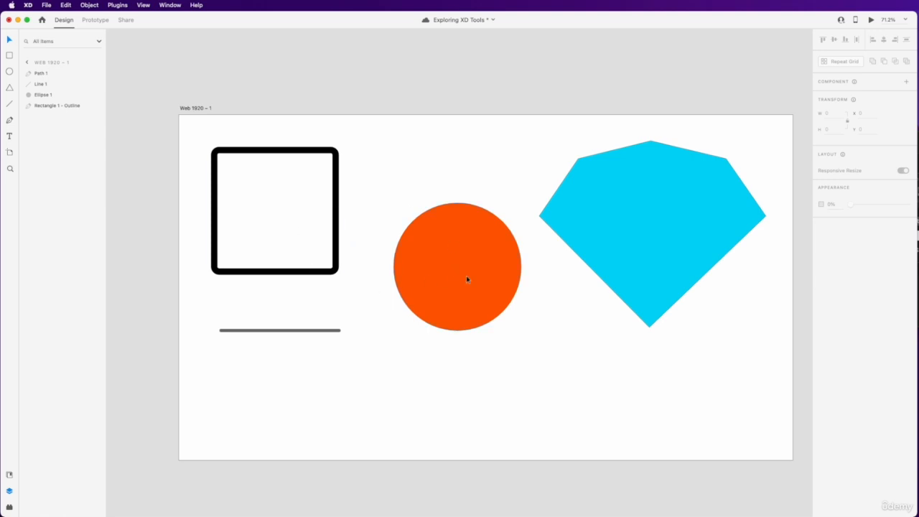
{"action": "left_click", "coordinate": [89, 6]}
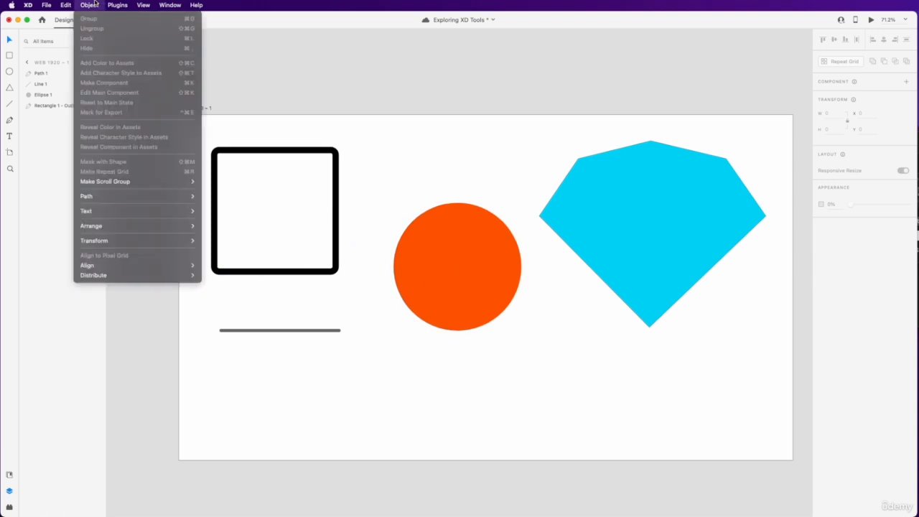
{"action": "mouse_move", "coordinate": [176, 184]}
{"action": "mouse_move", "coordinate": [173, 200]}
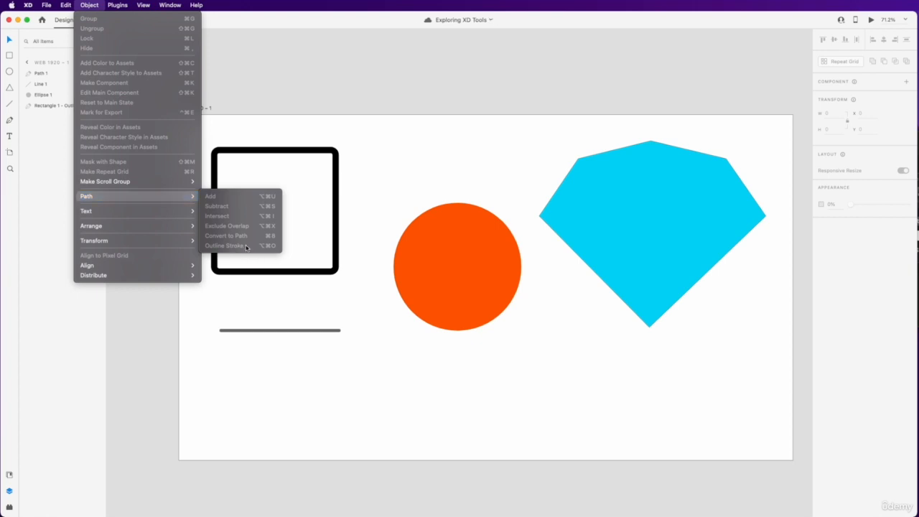
- Undo the deletions, the moves and the Outline Stroke on the square and circle
{"action": "left_click", "coordinate": [390, 196]}
{"action": "key", "text": "super+z"}
{"action": "key", "text": "super+z"}
{"action": "key", "text": "super+z"}
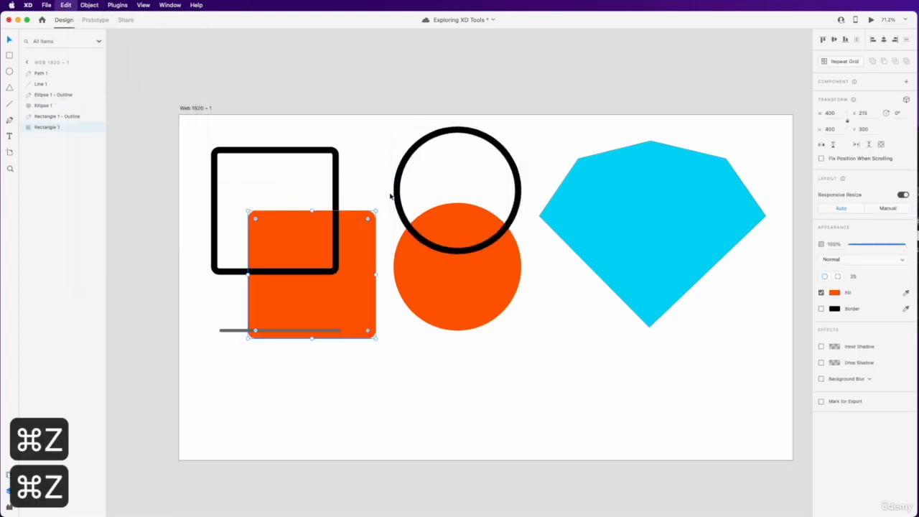
{"action": "key", "text": "super+z"}
{"action": "key", "text": "super+z"}
{"action": "key", "text": "super+z"}
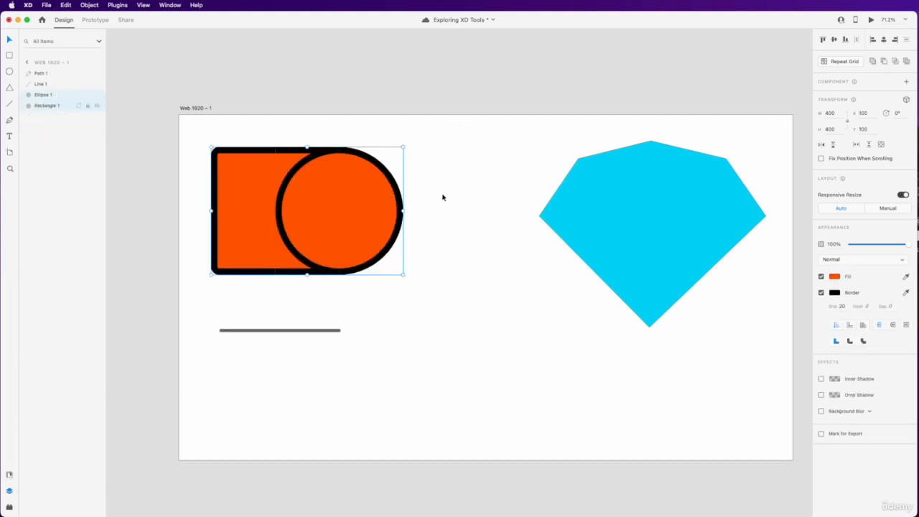
- Move the circle clear of the square to about X 593, Y 100, and deselect it
{"action": "left_click", "coordinate": [443, 197]}
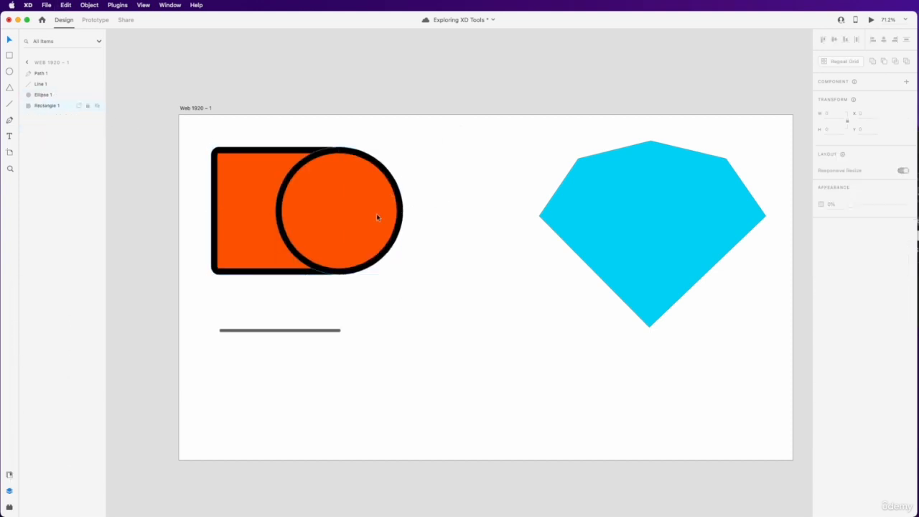
{"action": "left_click_drag", "start_coordinate": [374, 215], "coordinate": [466, 218]}
{"action": "left_click", "coordinate": [537, 311]}
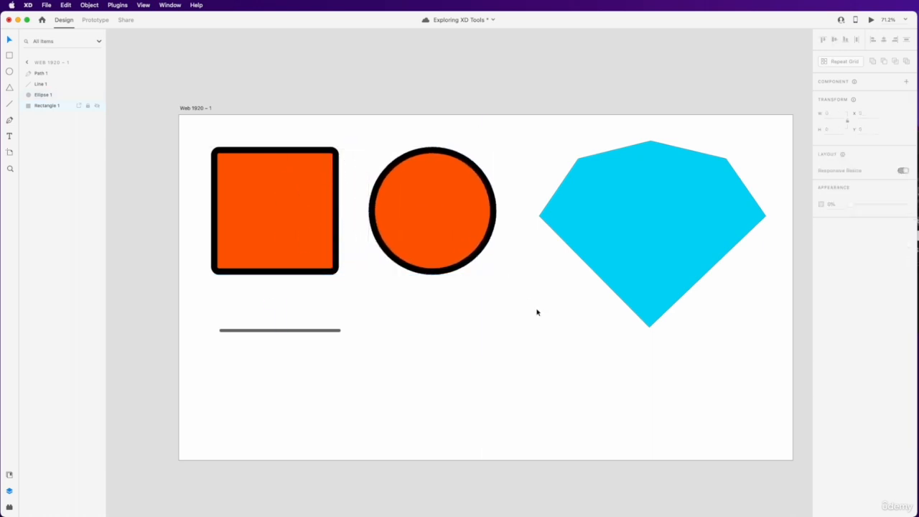
{"action": "scroll", "coordinate": [538, 312], "scroll_direction": "right", "scroll_amount": 1}
{"action": "left_click", "coordinate": [683, 57]}
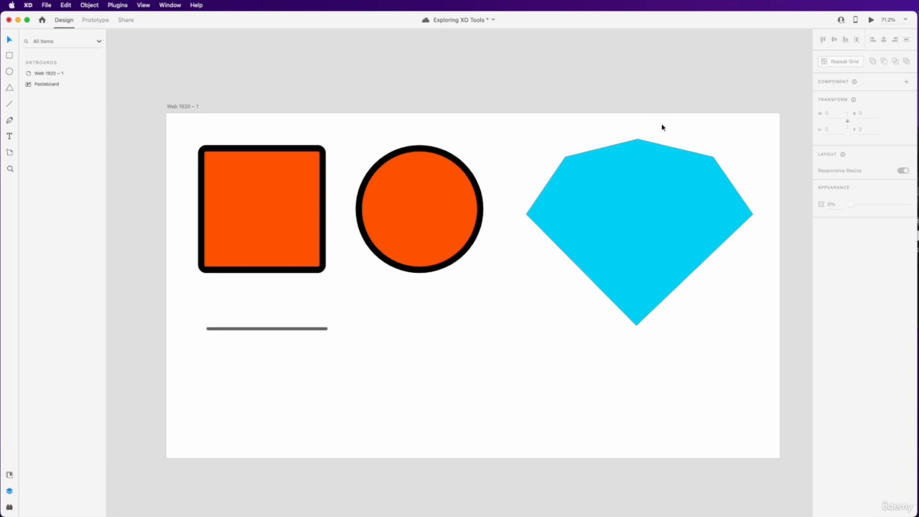
- Select the dark dumbbell shape on the pasteboard and review the path operations for it
{"action": "scroll", "coordinate": [661, 127], "scroll_direction": "right", "scroll_amount": 10}
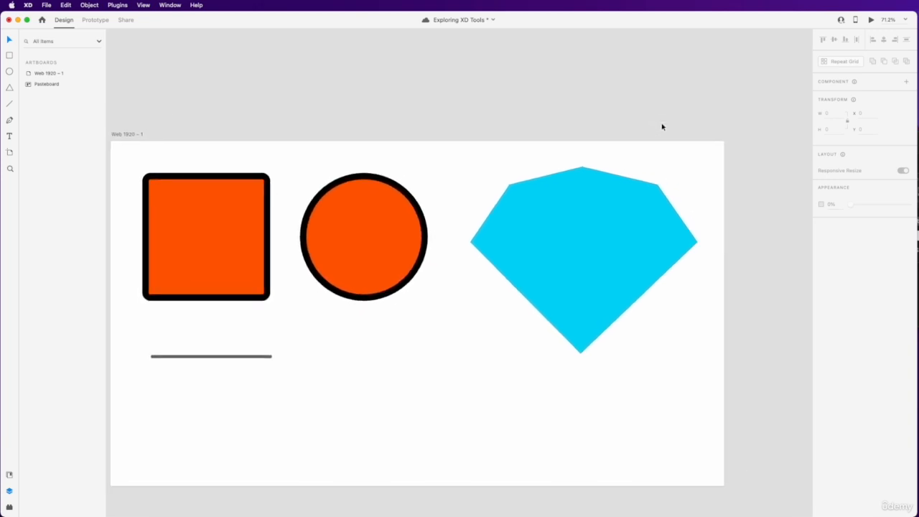
{"action": "scroll", "coordinate": [662, 127], "scroll_direction": "right", "scroll_amount": 5}
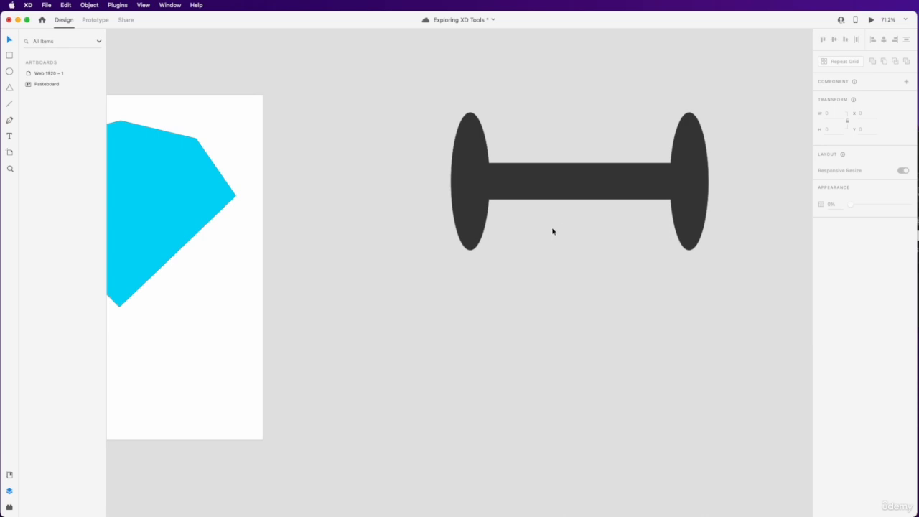
{"action": "left_click", "coordinate": [565, 183]}
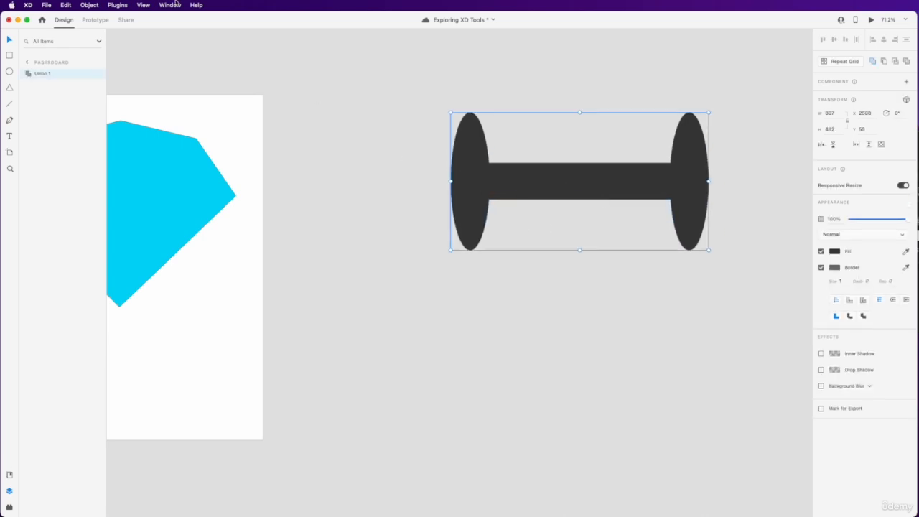
{"action": "left_click", "coordinate": [90, 5]}
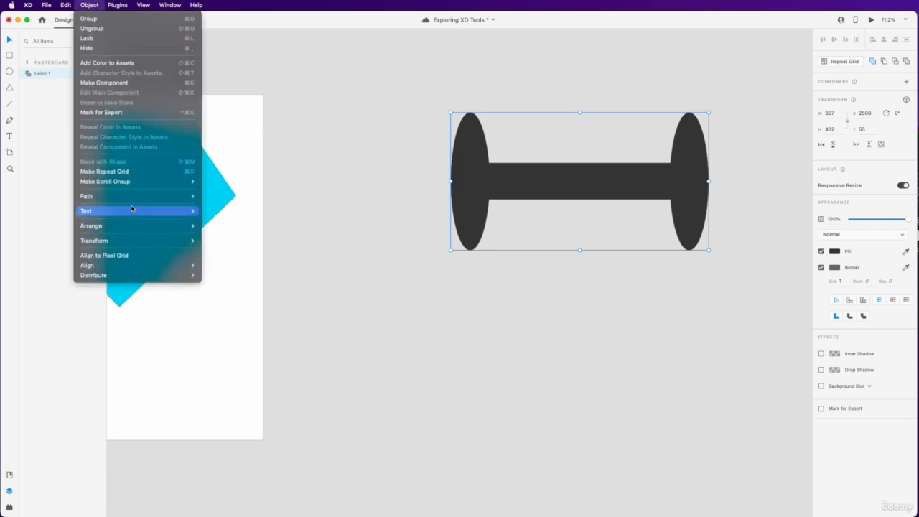
{"action": "mouse_move", "coordinate": [137, 197]}
{"action": "left_click", "coordinate": [306, 147]}
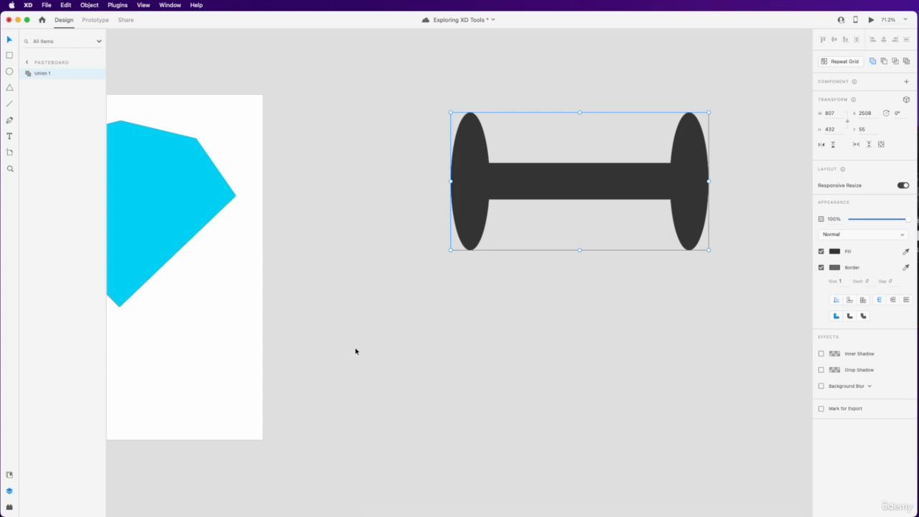
- Duplicate the circle twice, placing one copy directly below the original and the other at about X 1000, Y 507
{"action": "scroll", "coordinate": [355, 351], "scroll_direction": "left", "scroll_amount": 8}
{"action": "left_click", "coordinate": [527, 238]}
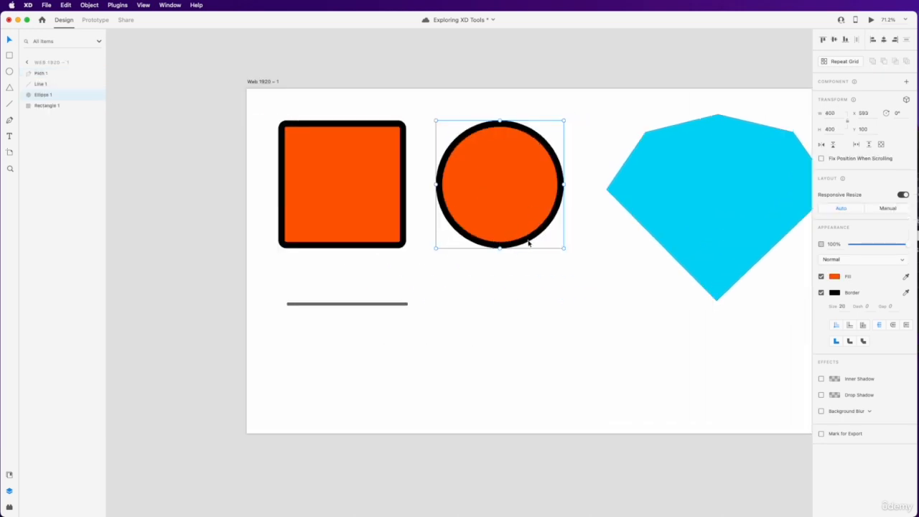
{"action": "key", "text": "super+d"}
{"action": "left_click_drag", "start_coordinate": [510, 205], "coordinate": [639, 310]}
{"action": "key", "text": "super+d"}
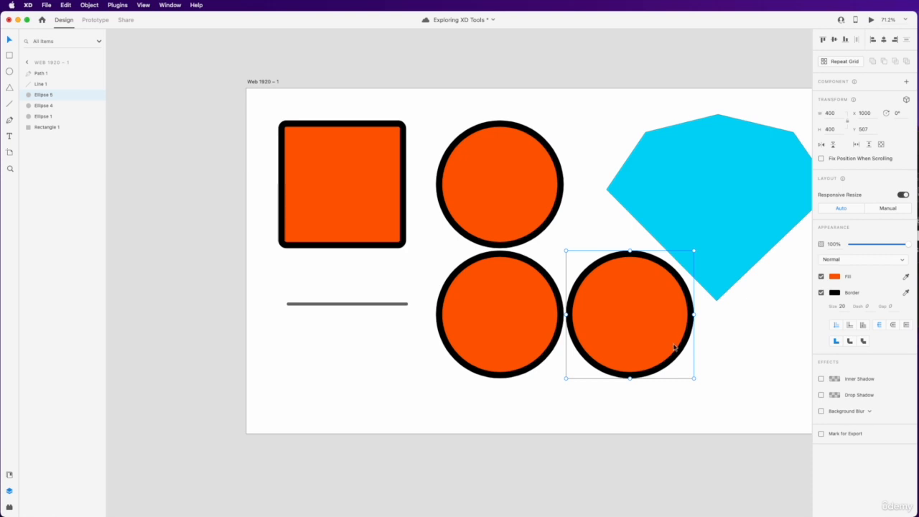
- Undo the second circle copy and the placement of the copies
{"action": "key", "text": "super+z"}
{"action": "key", "text": "super+z"}
{"action": "key", "text": "super+z"}
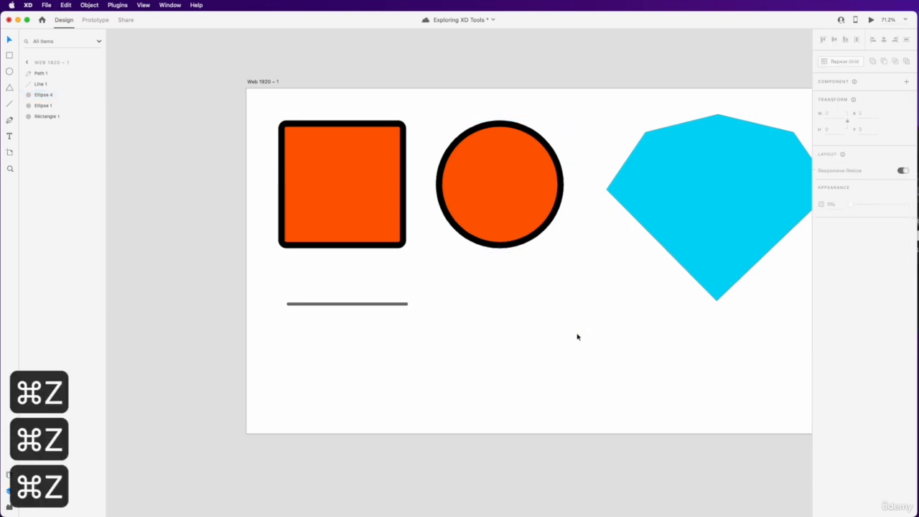
- Return to the dumbbell shape on the pasteboard
{"action": "scroll", "coordinate": [577, 336], "scroll_direction": "right", "scroll_amount": 15}
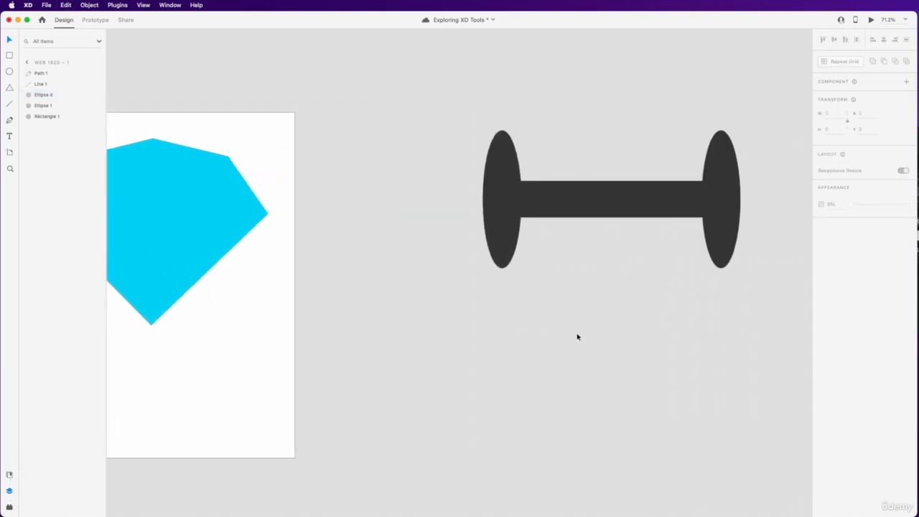
{"action": "scroll", "coordinate": [577, 337], "scroll_direction": "right", "scroll_amount": 1}
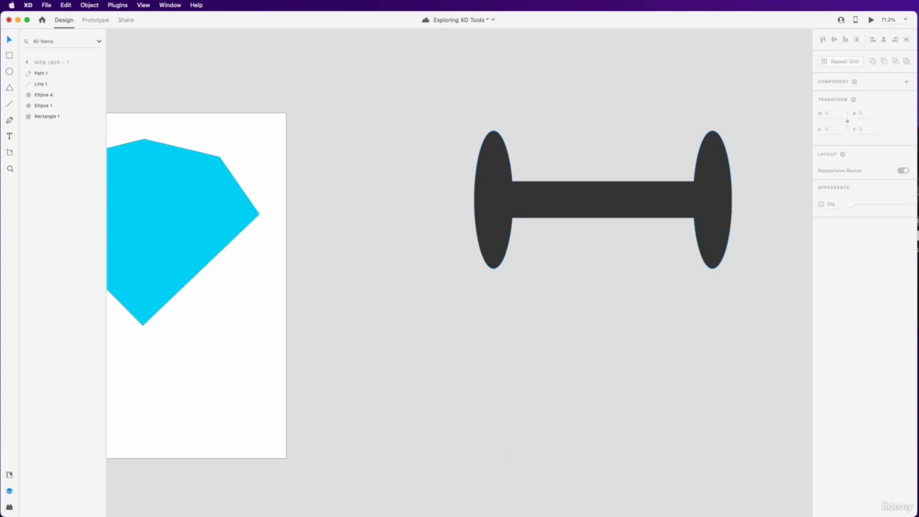